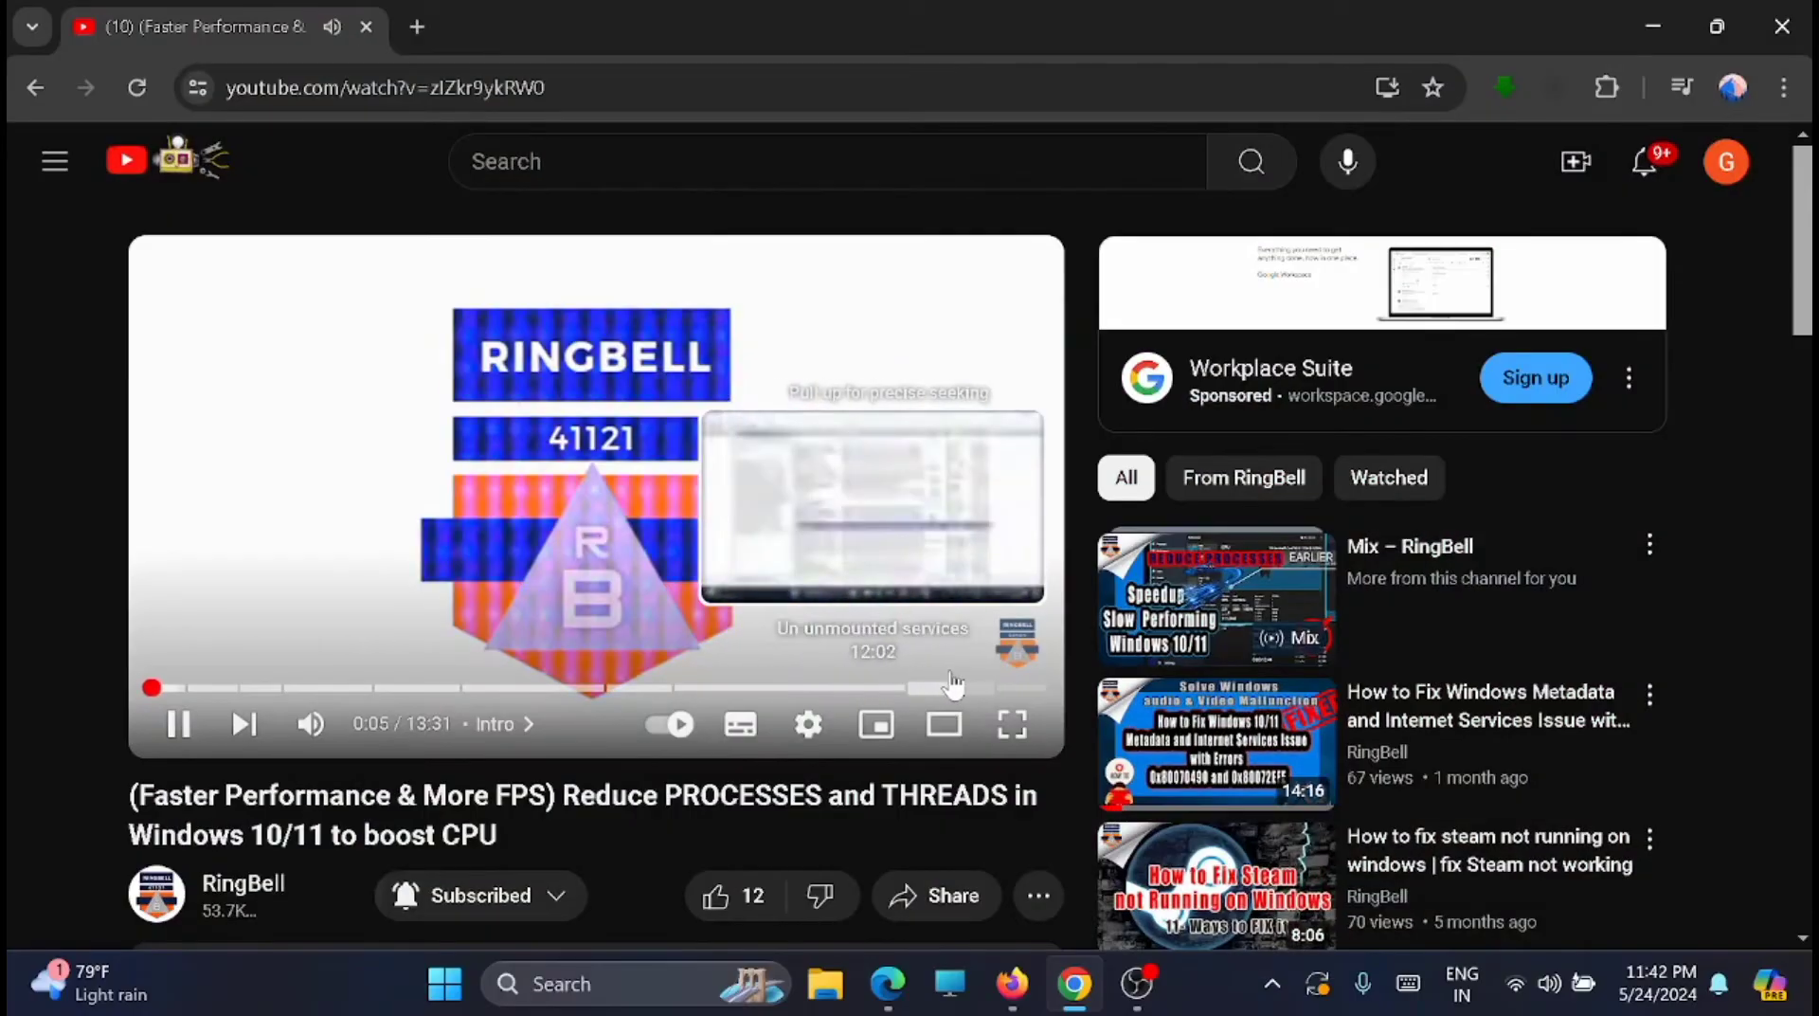
Skip the RingBell video about reducing processes and threads to its closing seconds and mute the sound
left_click(966, 688)
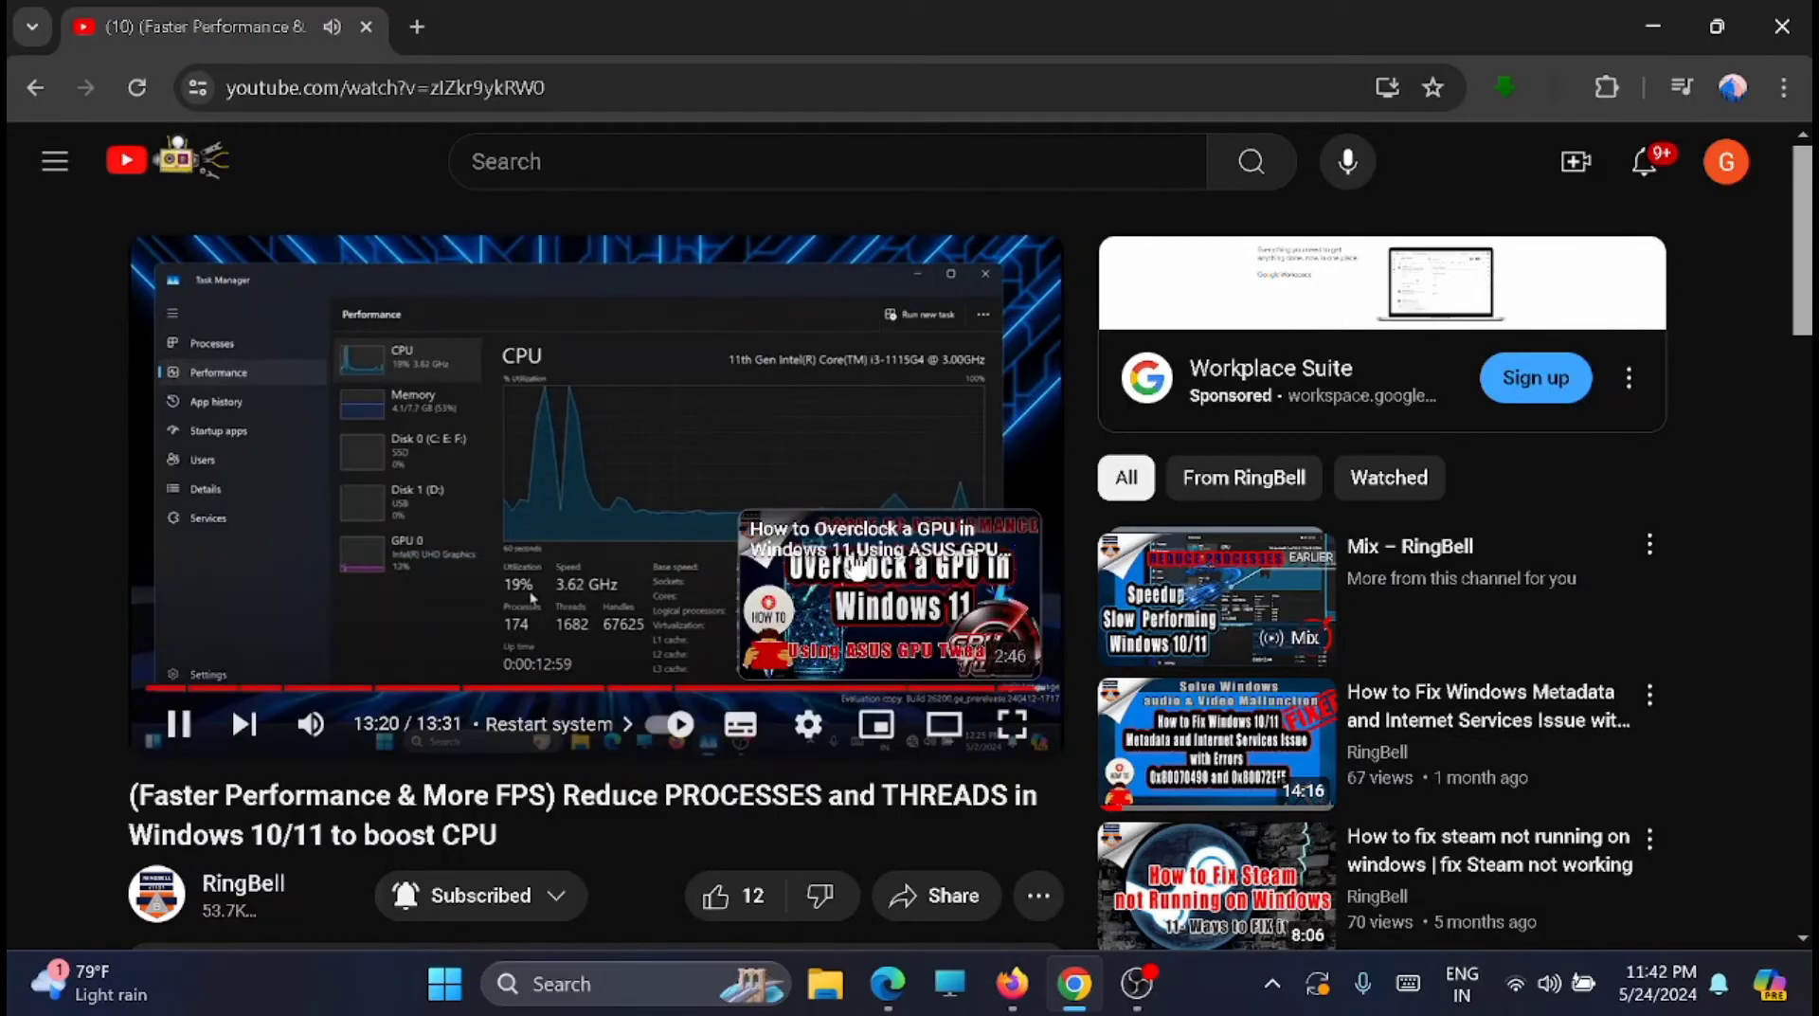
left_click(311, 724)
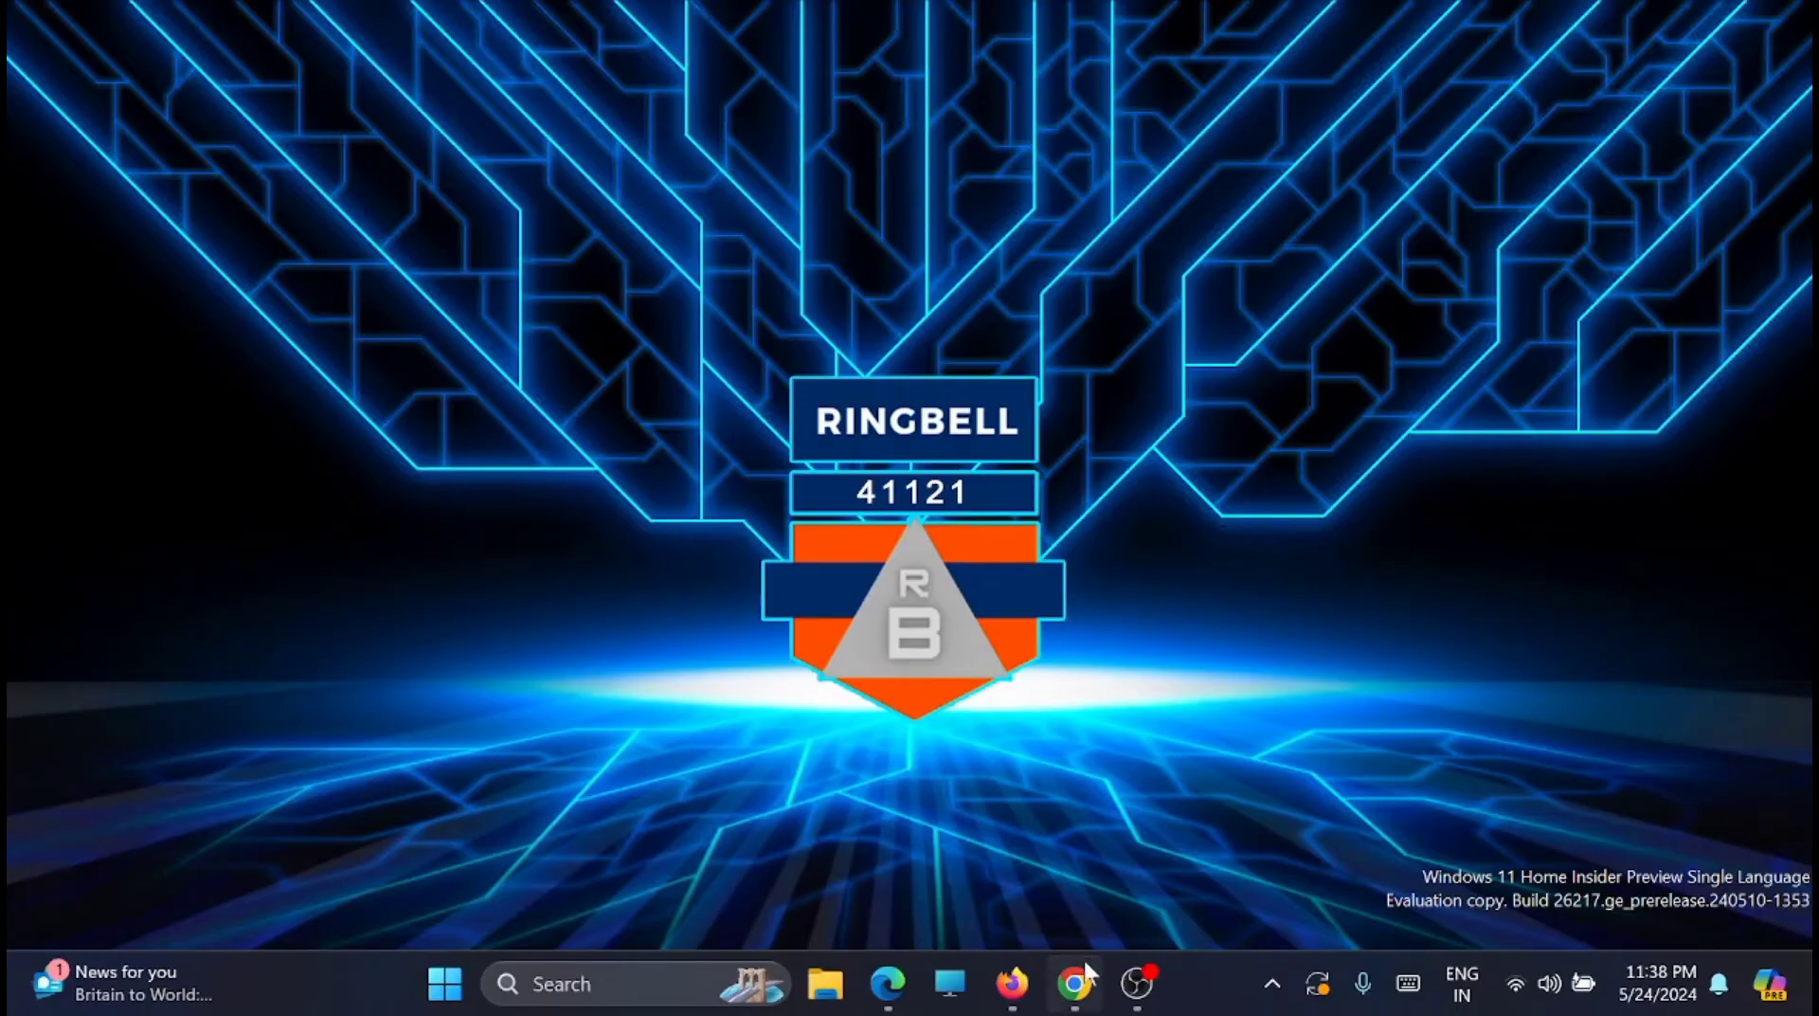
Open the Chrome Web Store from Chrome and search it for UnHook
mouse_move(1078, 995)
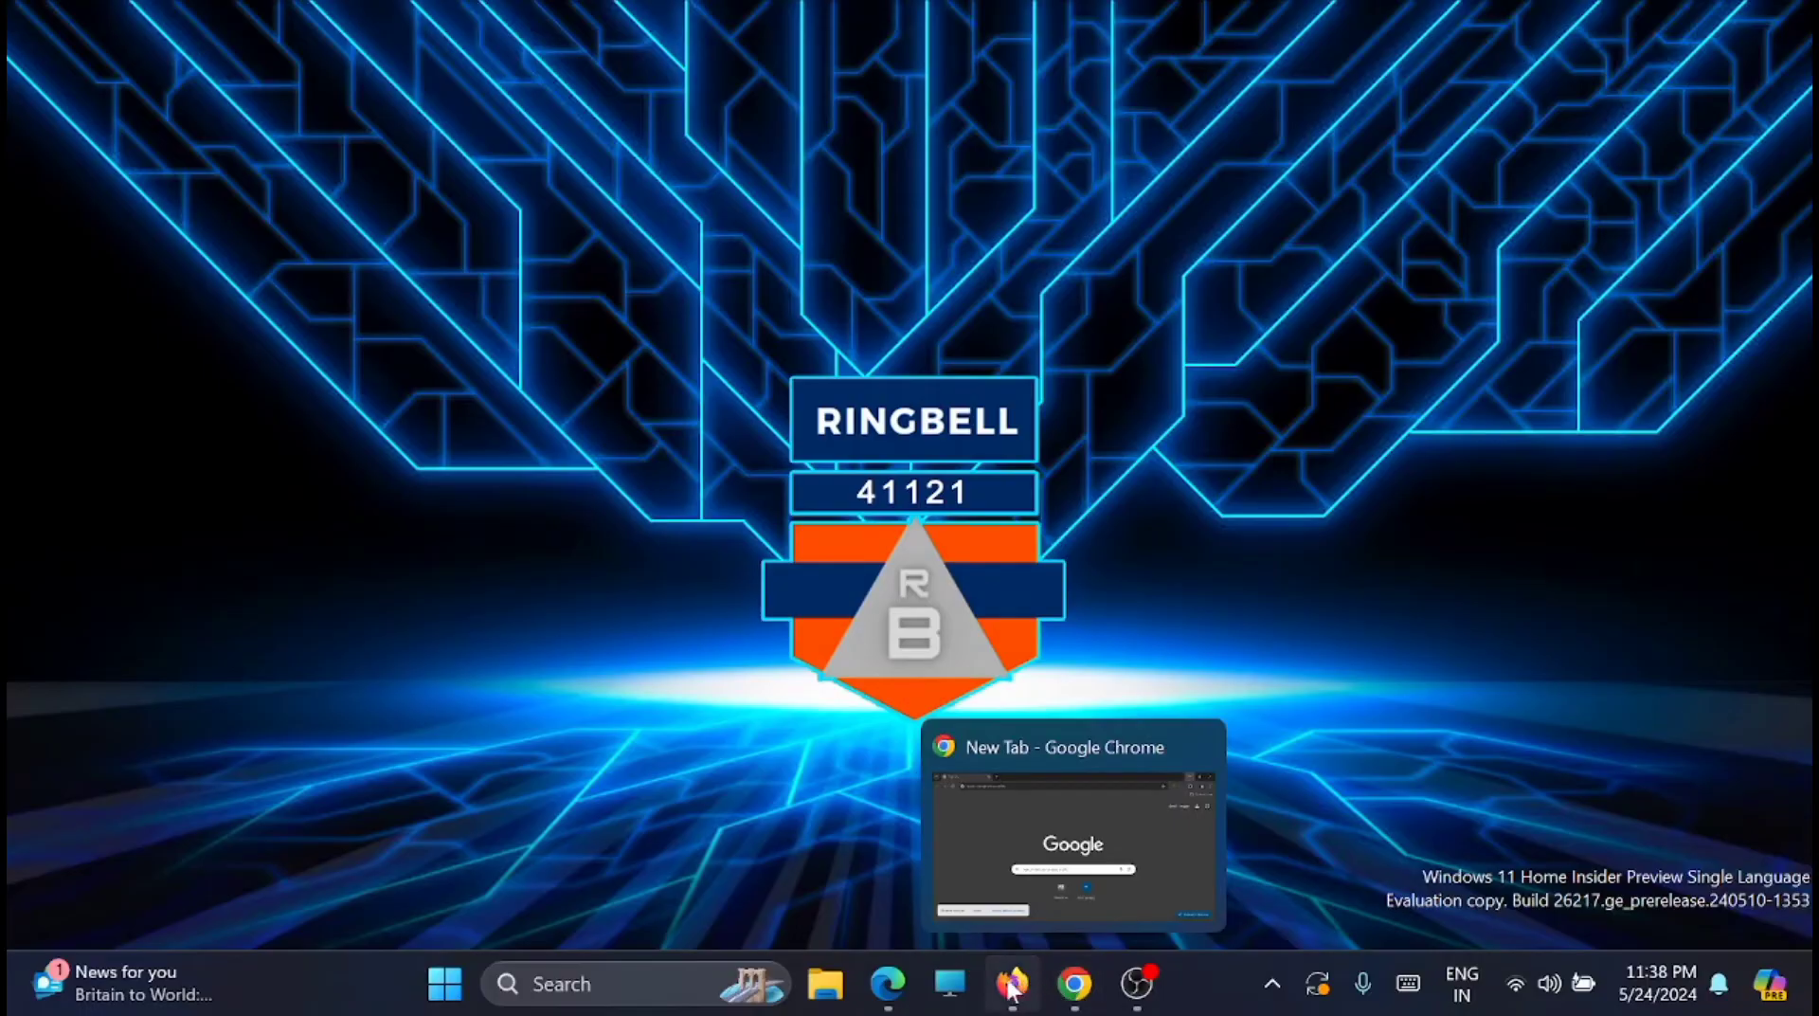
mouse_move(1008, 987)
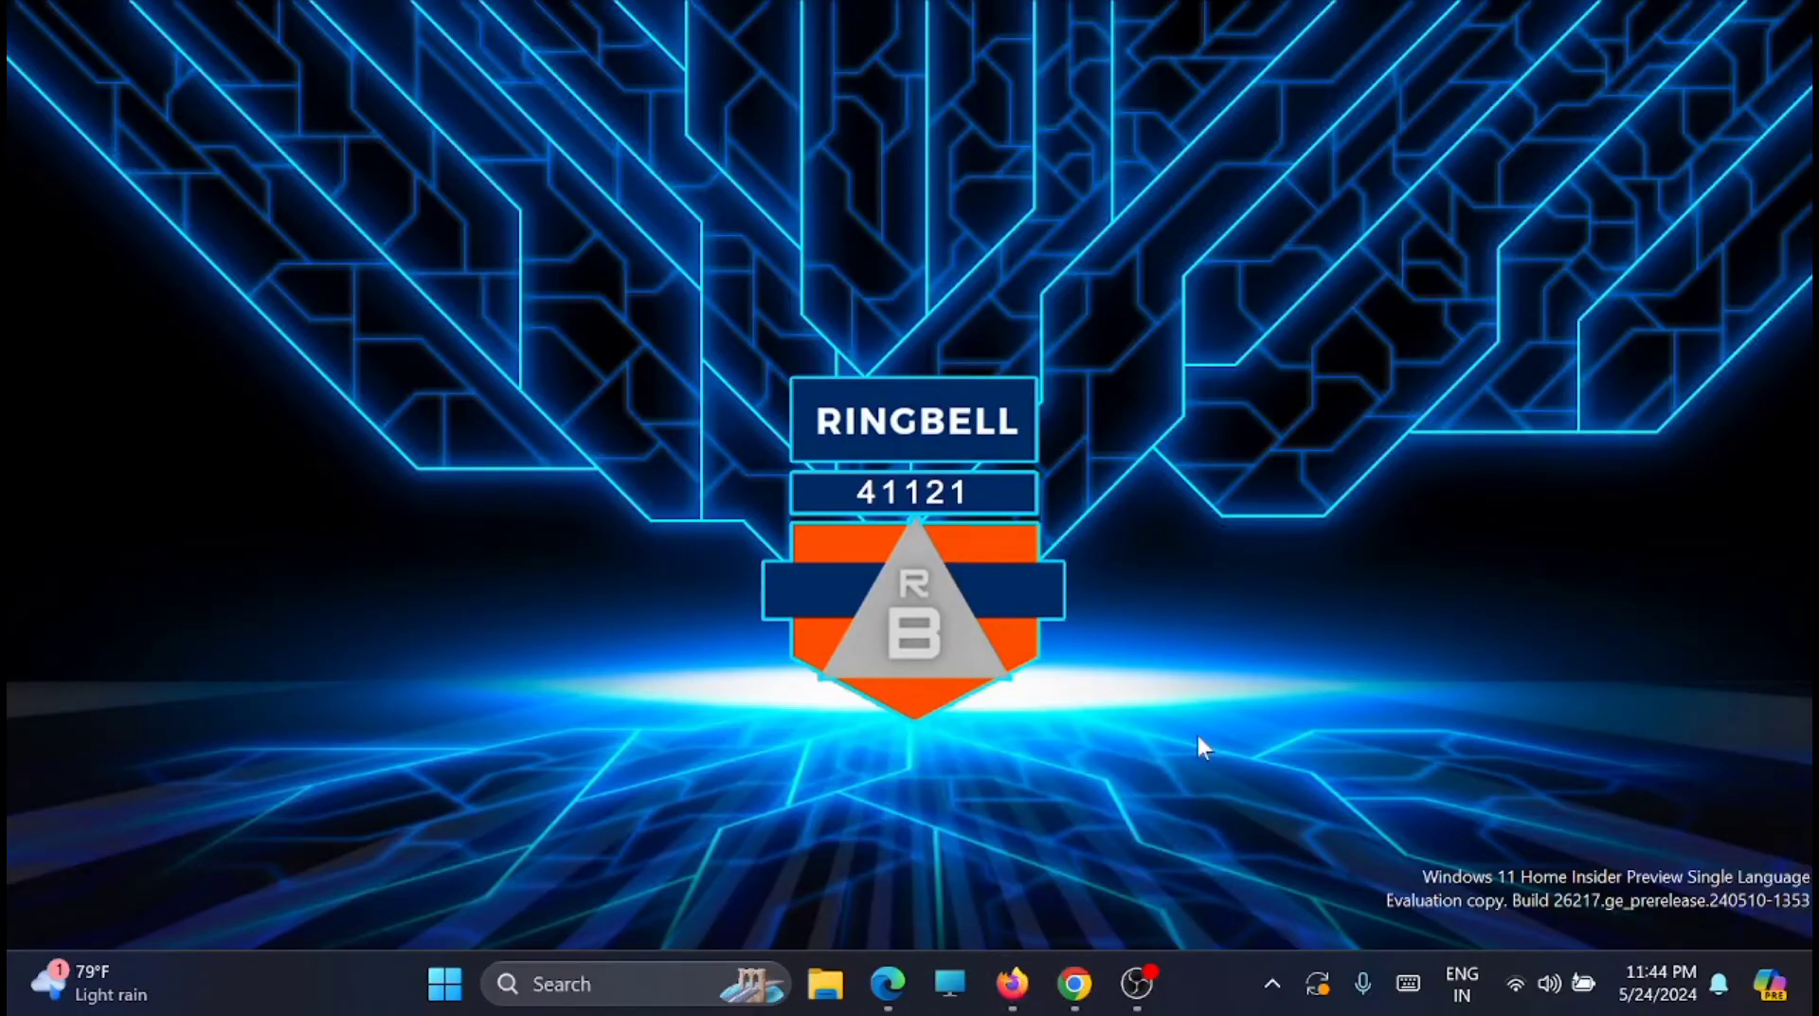
left_click(1074, 985)
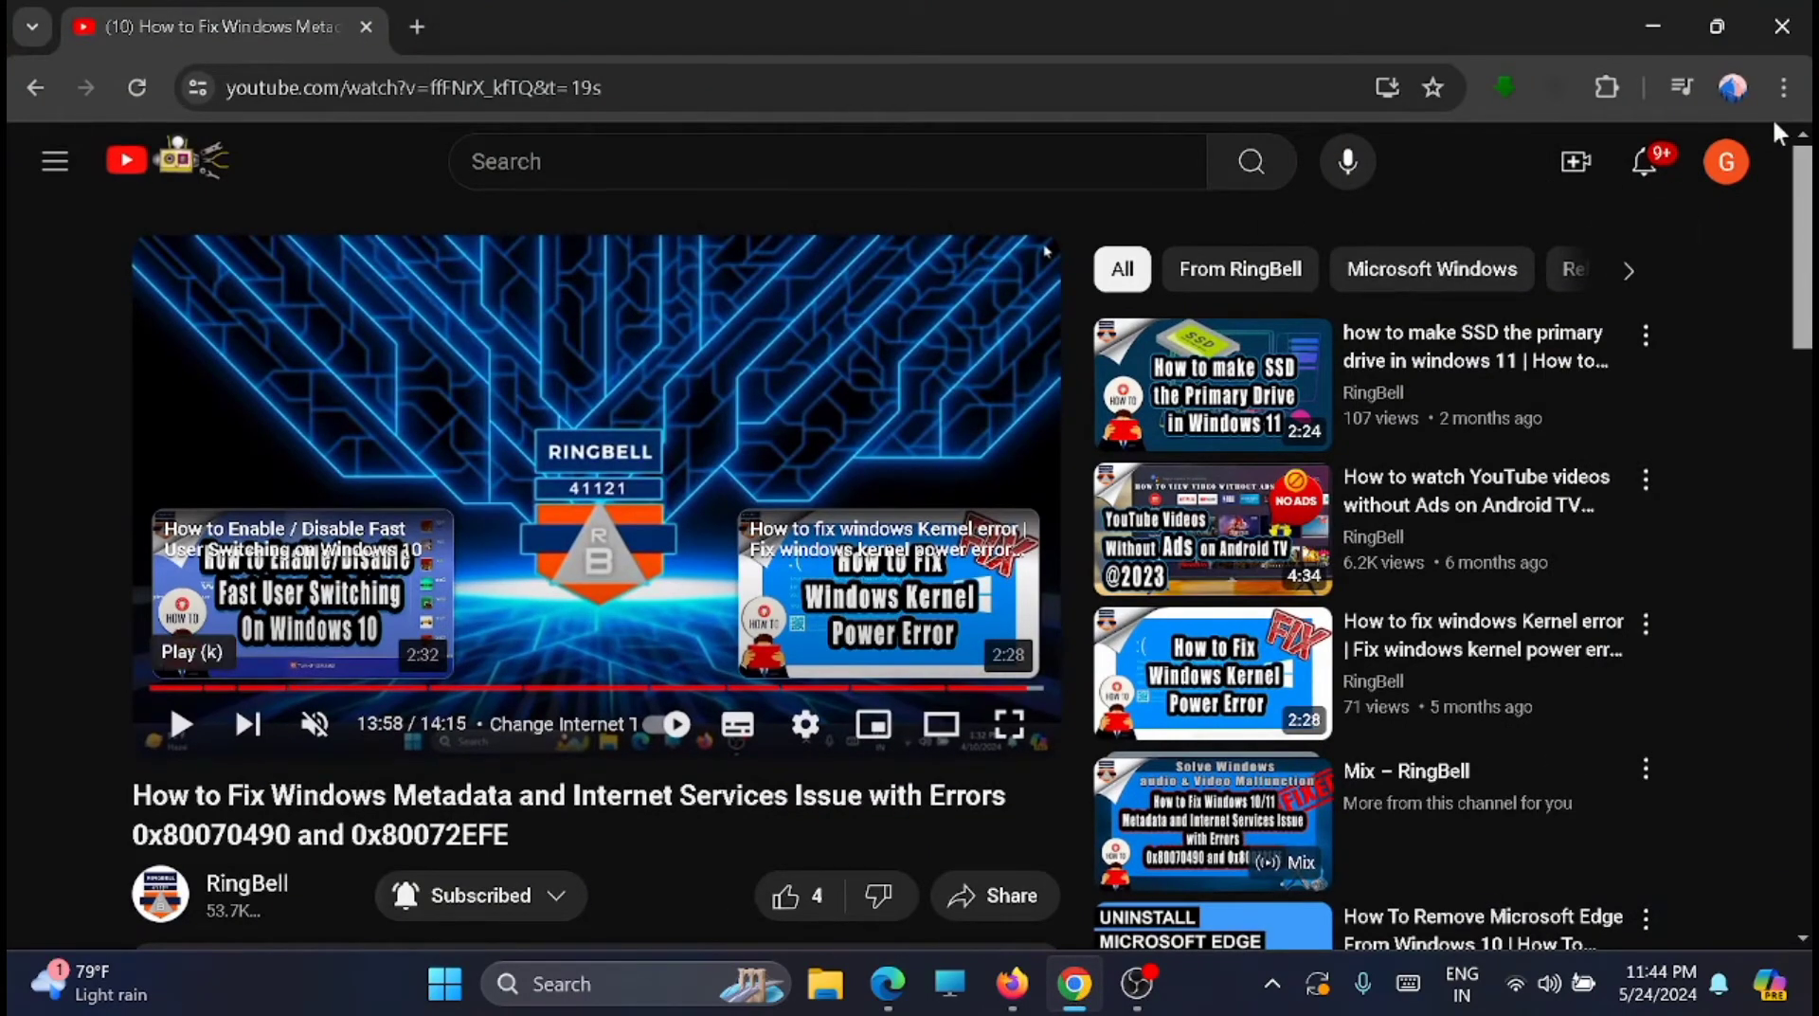
left_click(1785, 88)
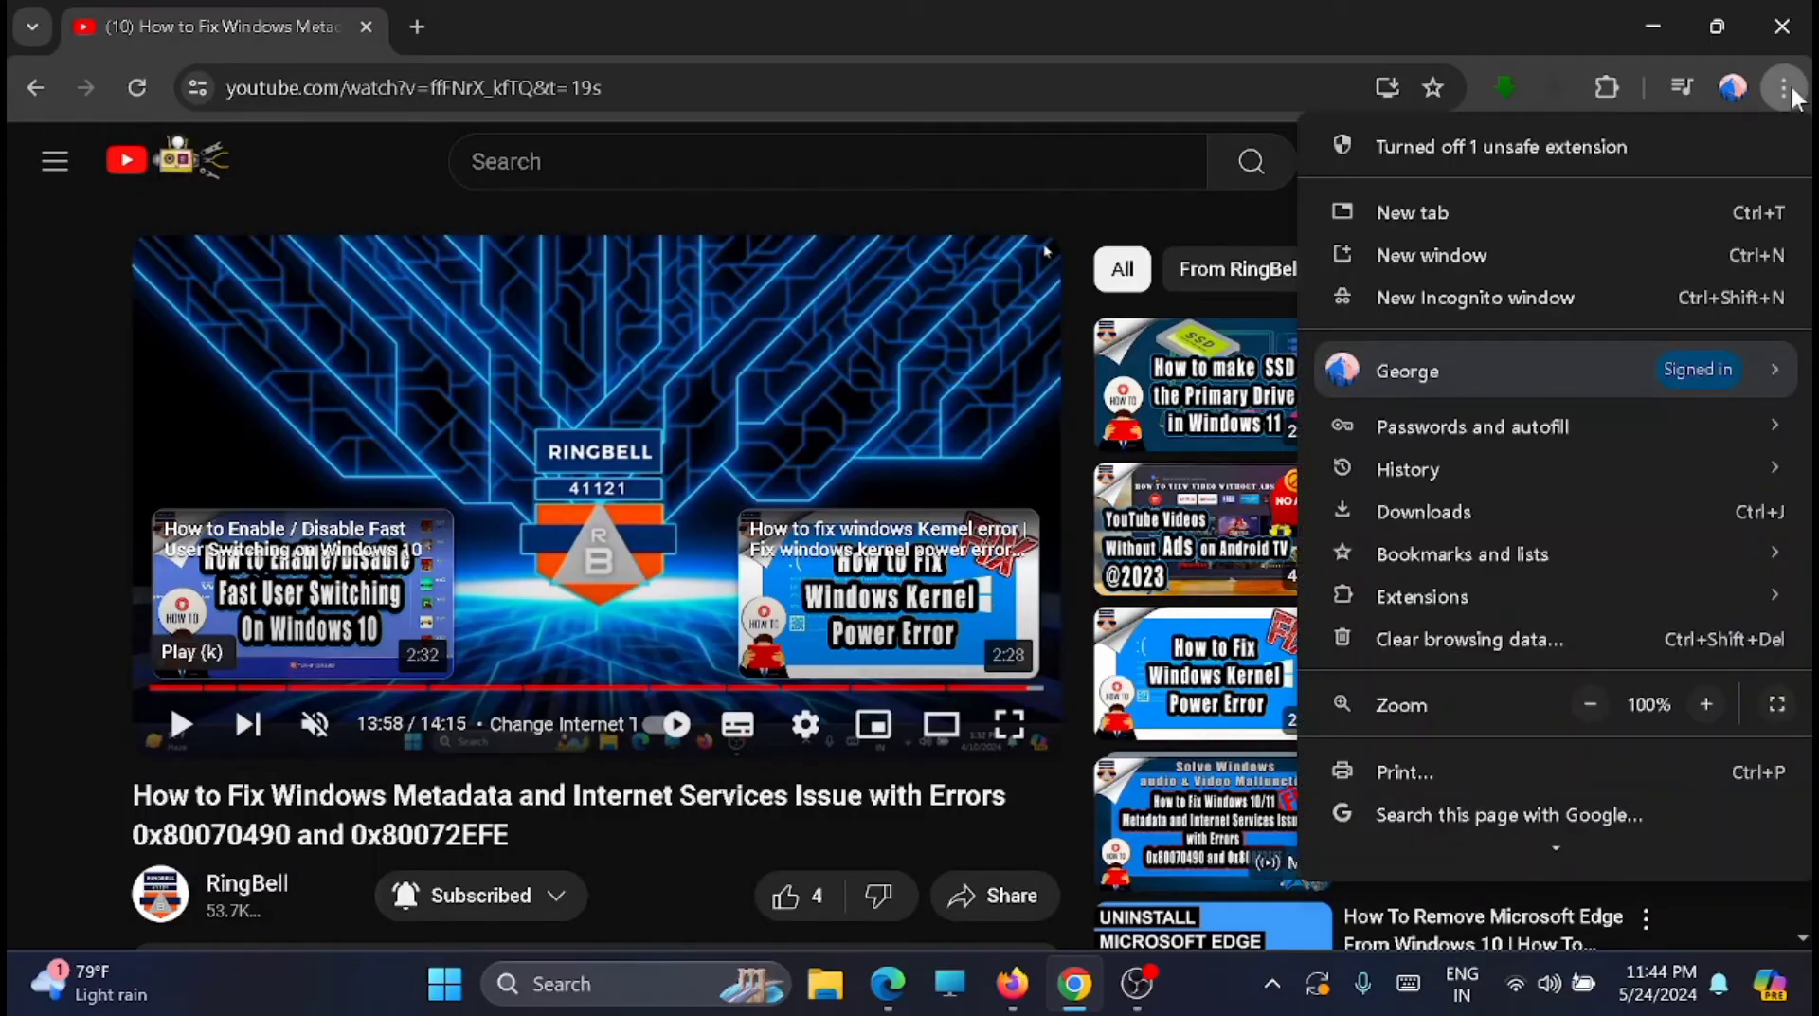
mouse_move(1546, 398)
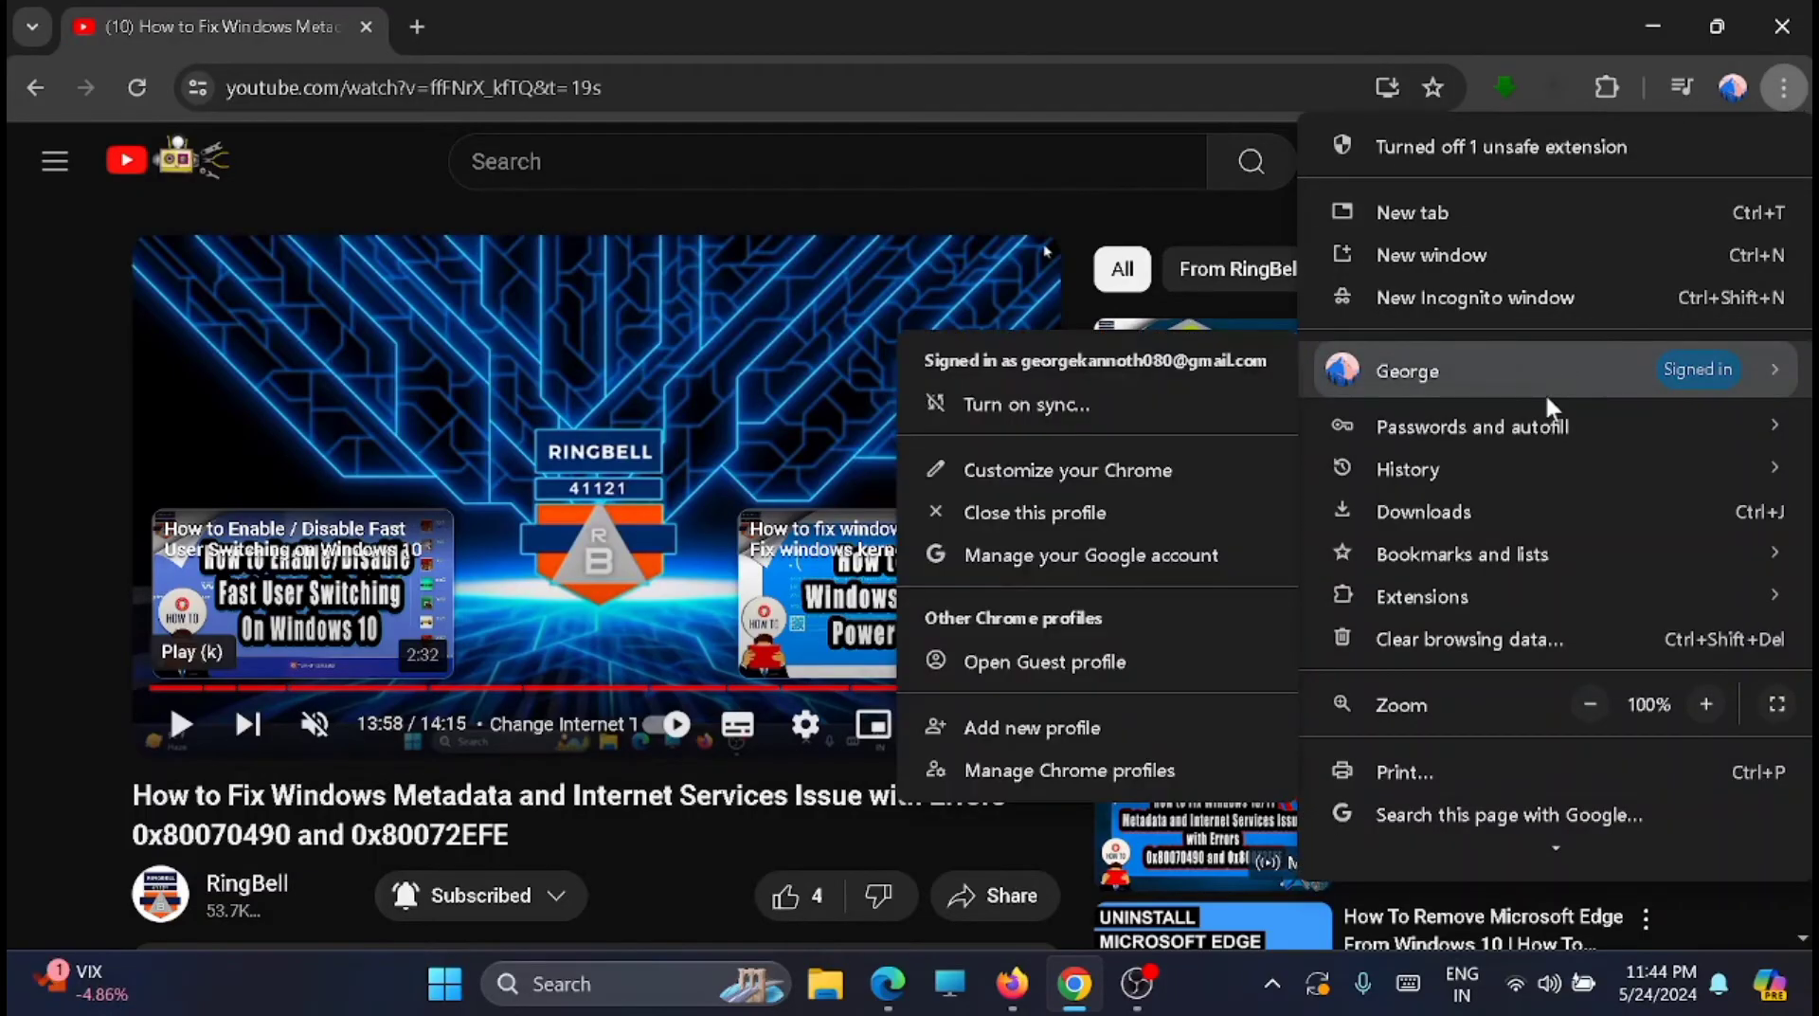
mouse_move(1461, 599)
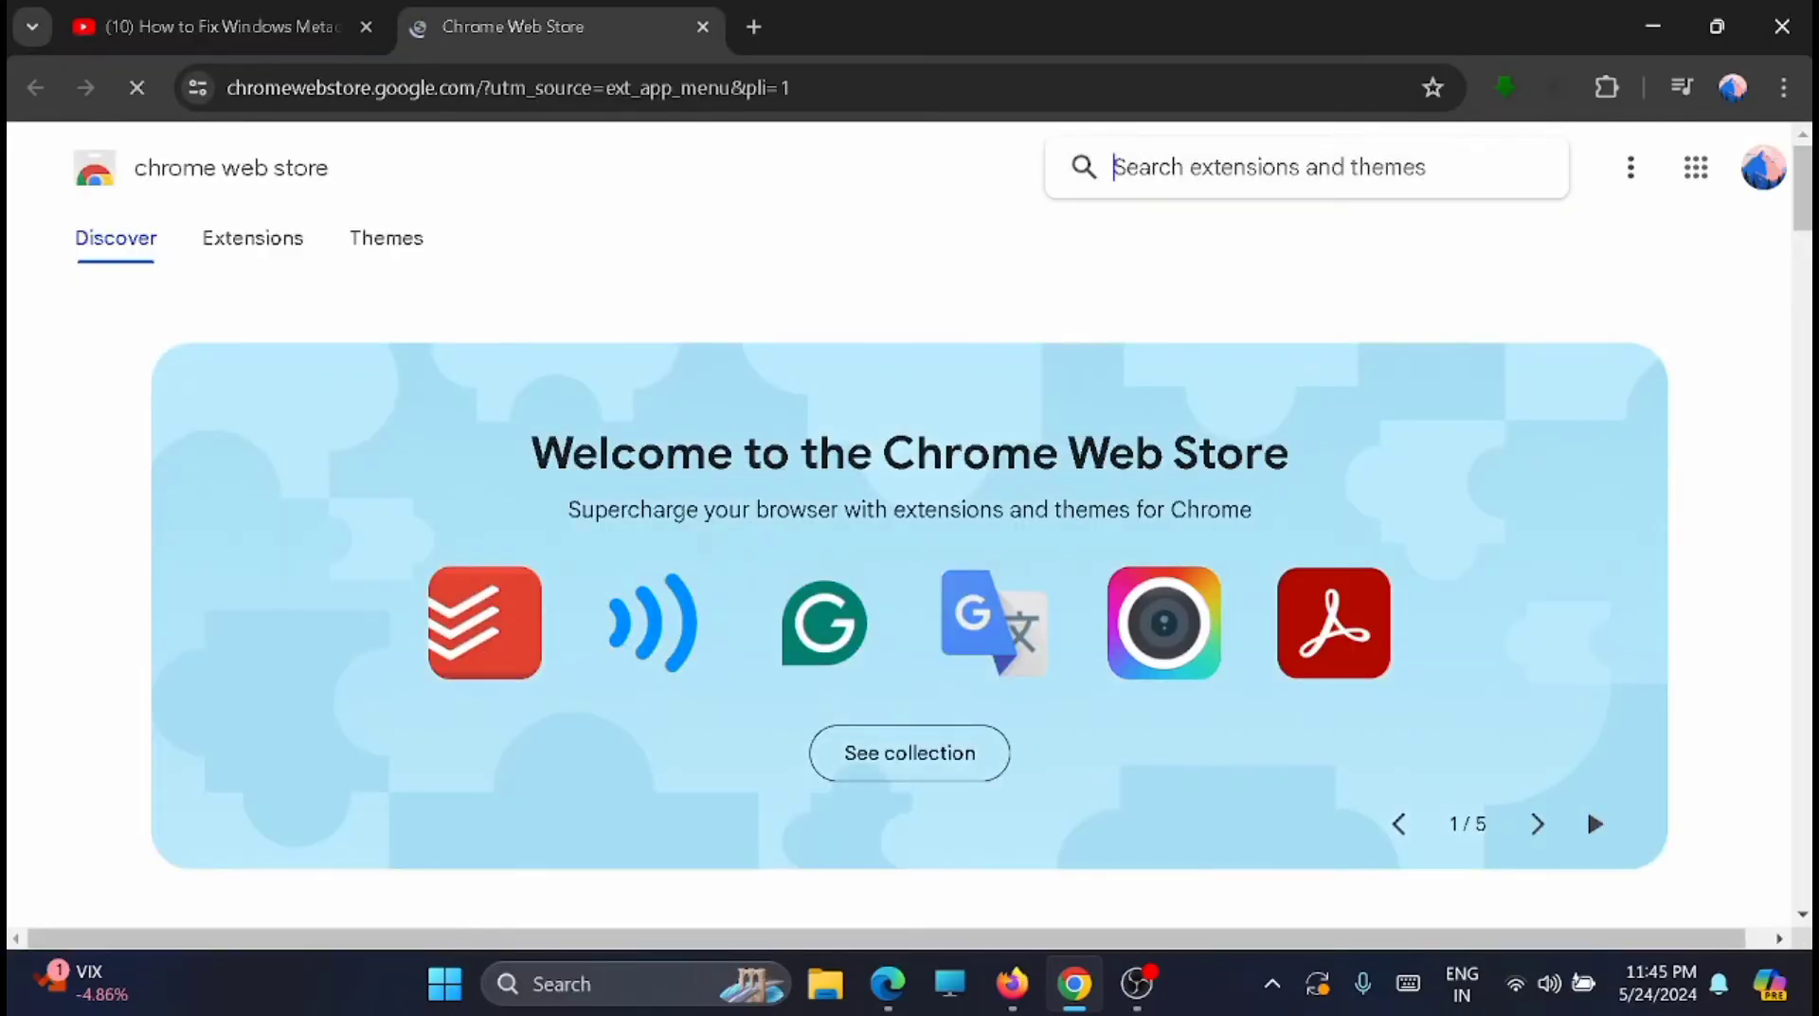
left_click(1270, 166)
type("u")
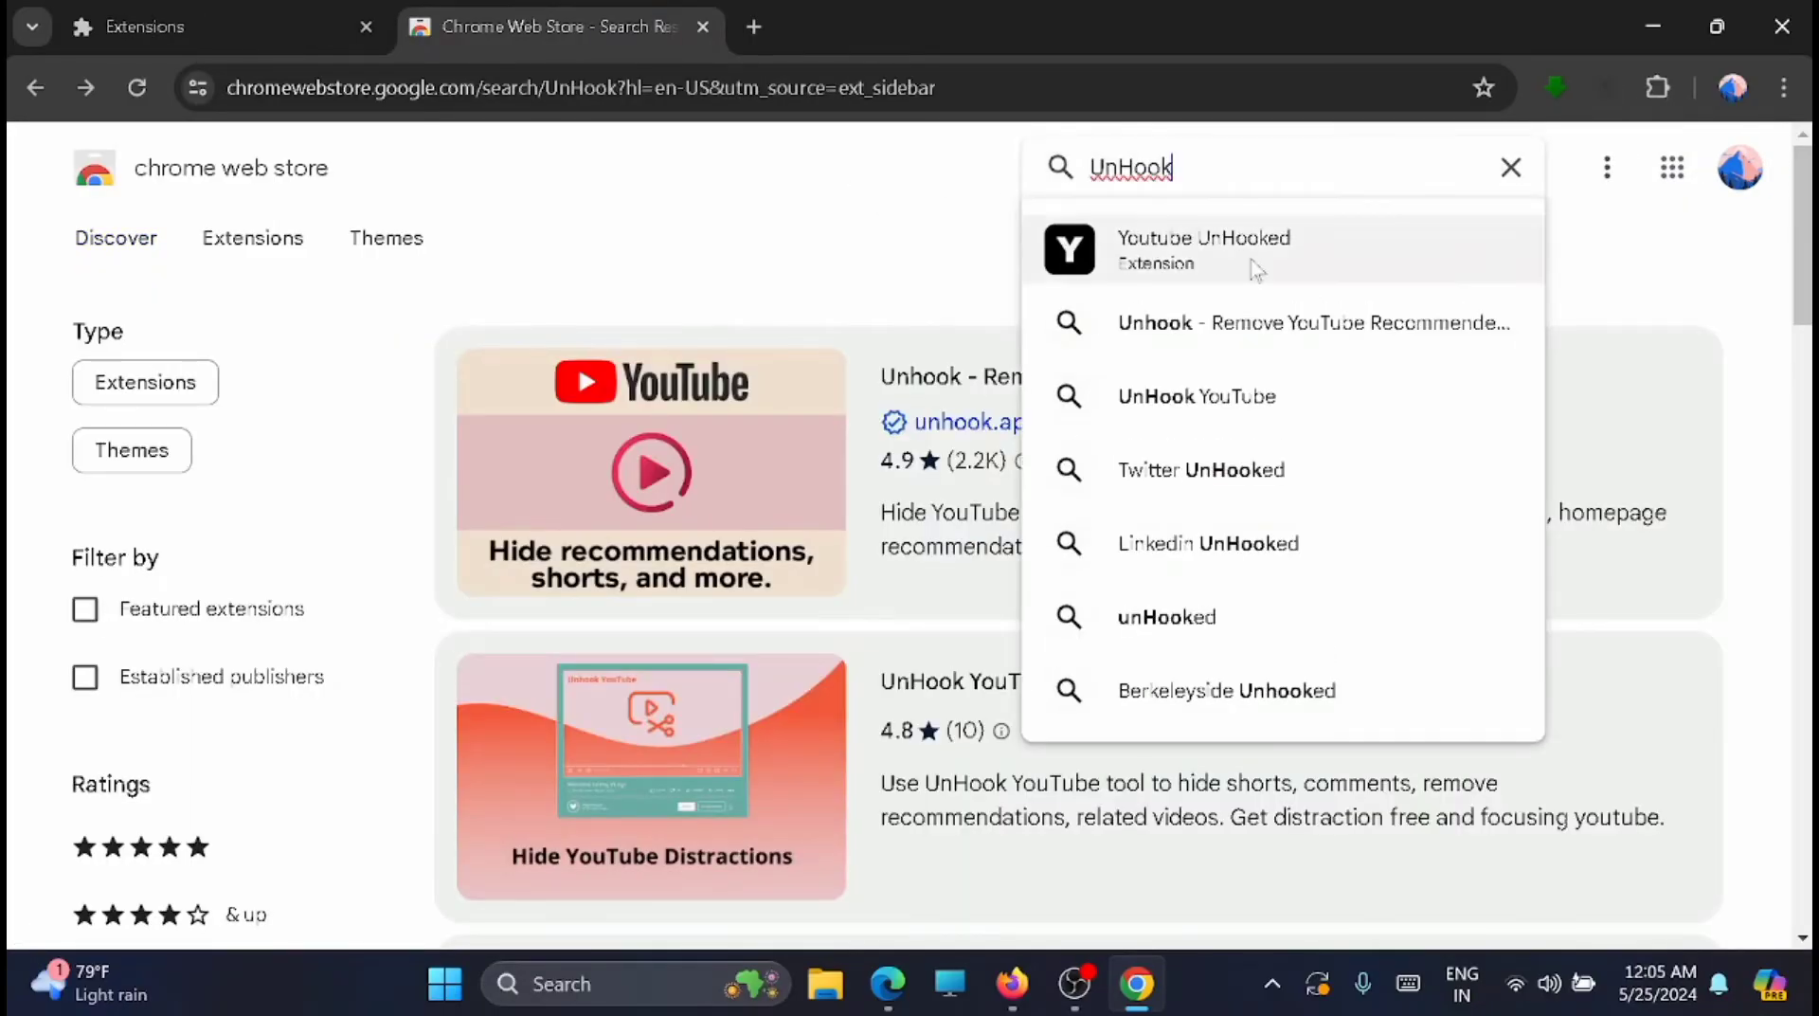
left_click(964, 221)
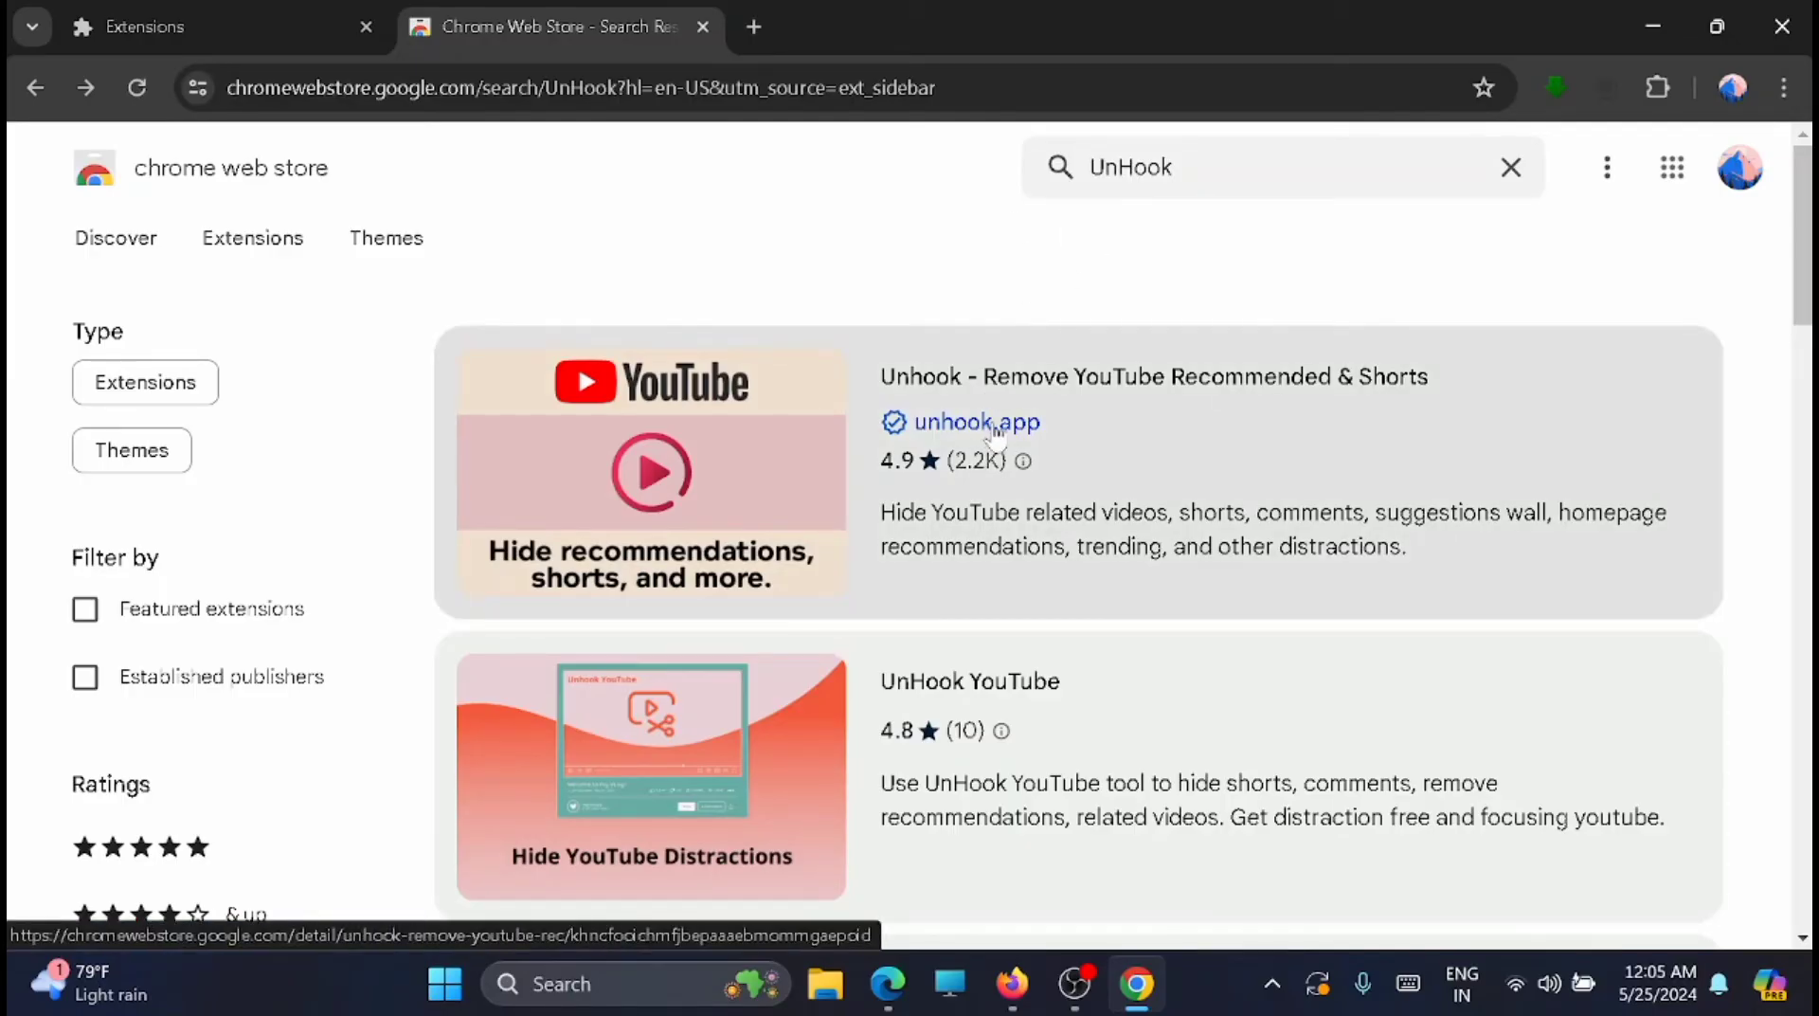
Add the "Unhook - Remove YouTube Recommended & Shorts" extension to Chrome and close its welcome page
left_click(995, 431)
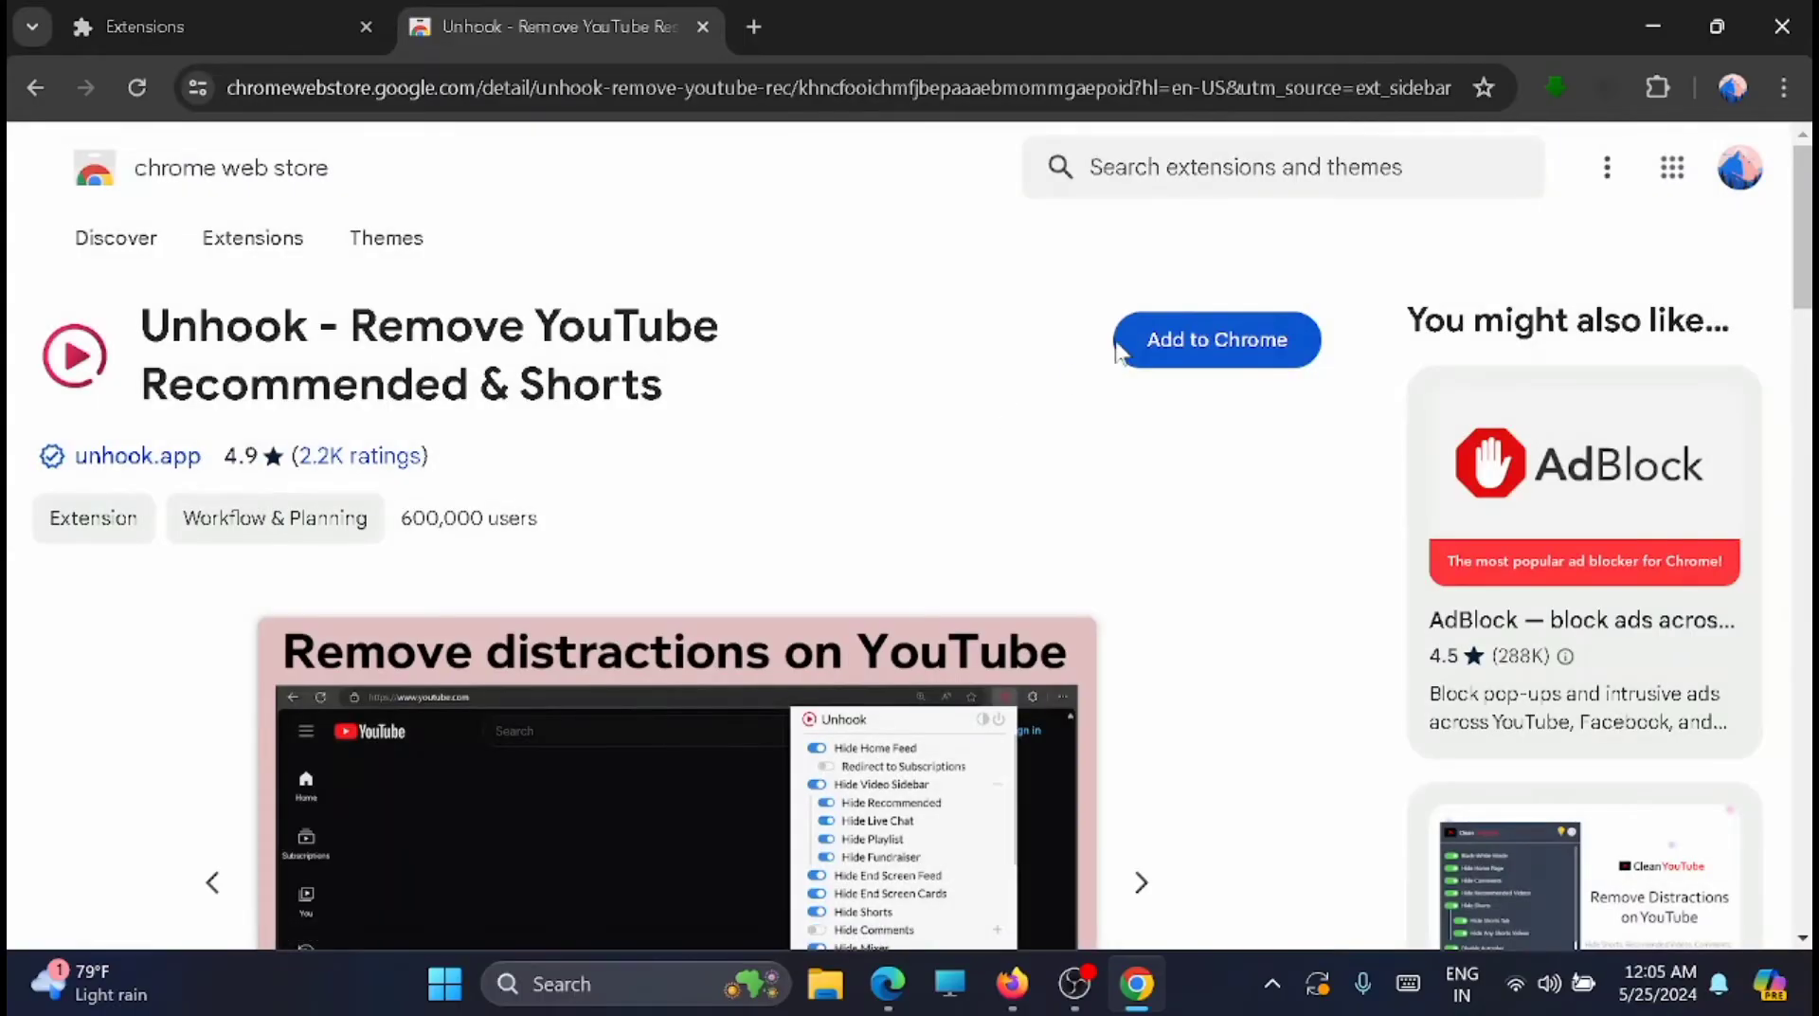
left_click(1178, 358)
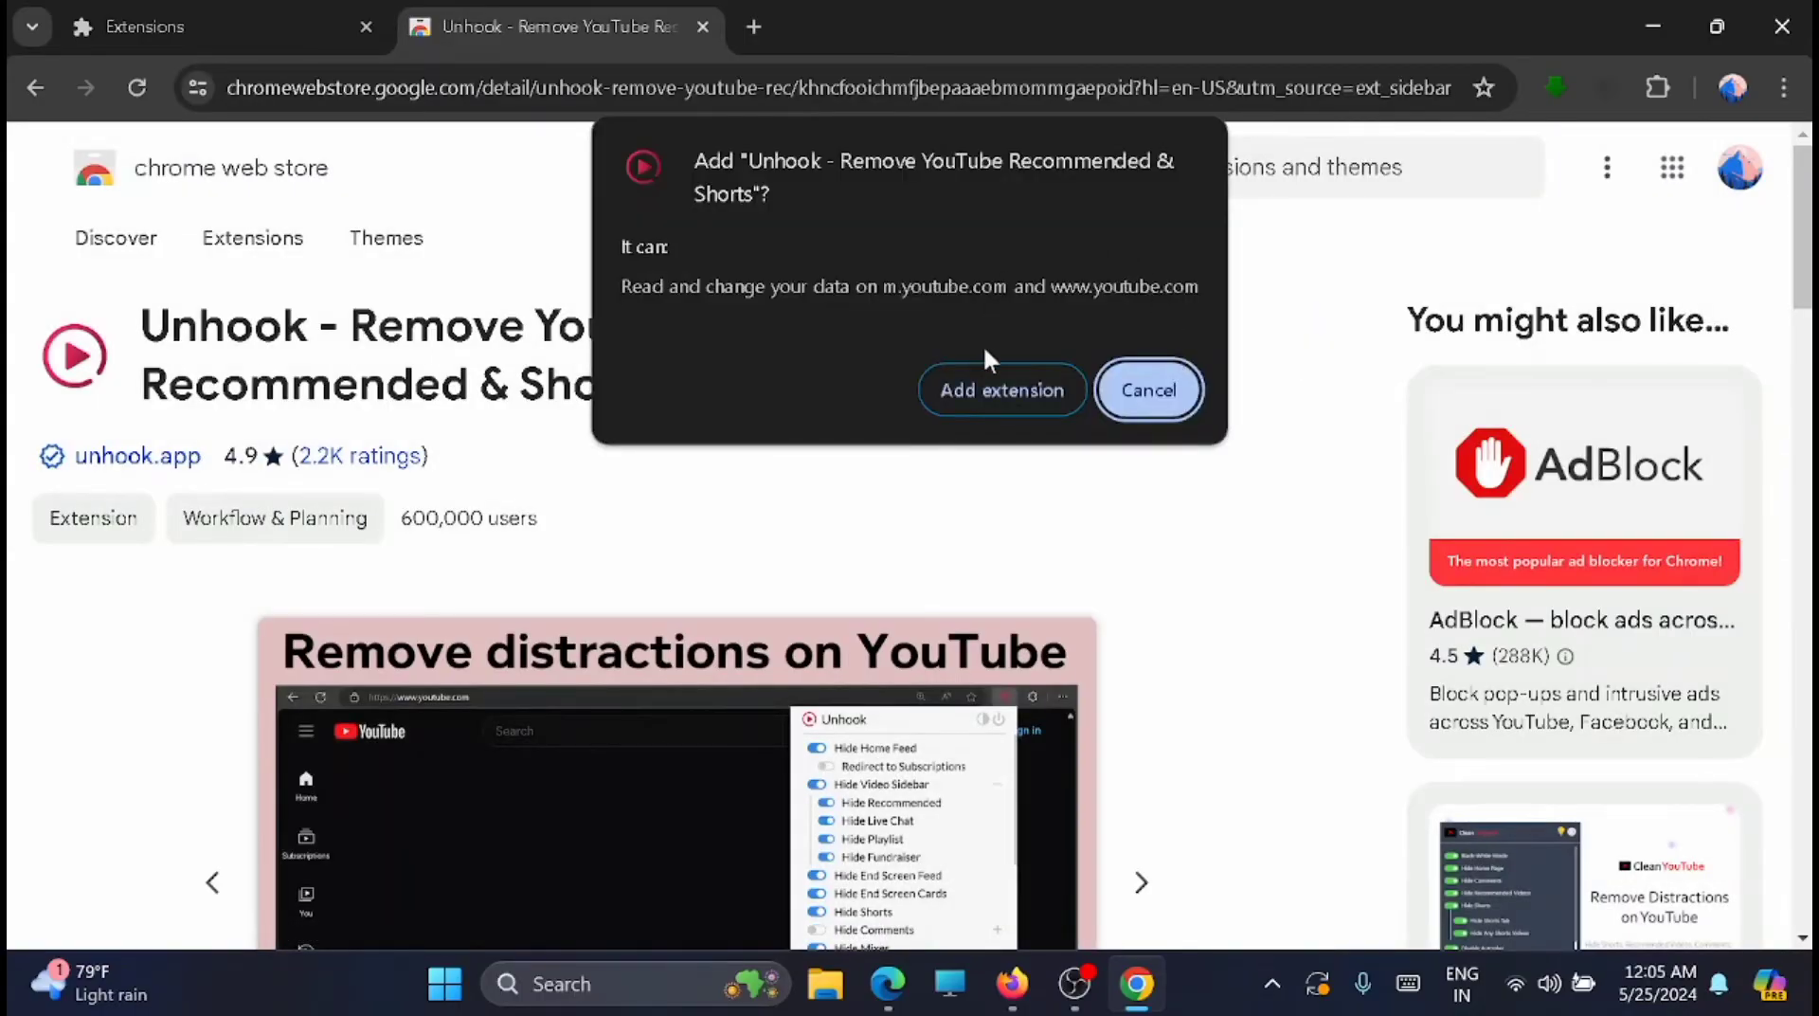
left_click(1008, 389)
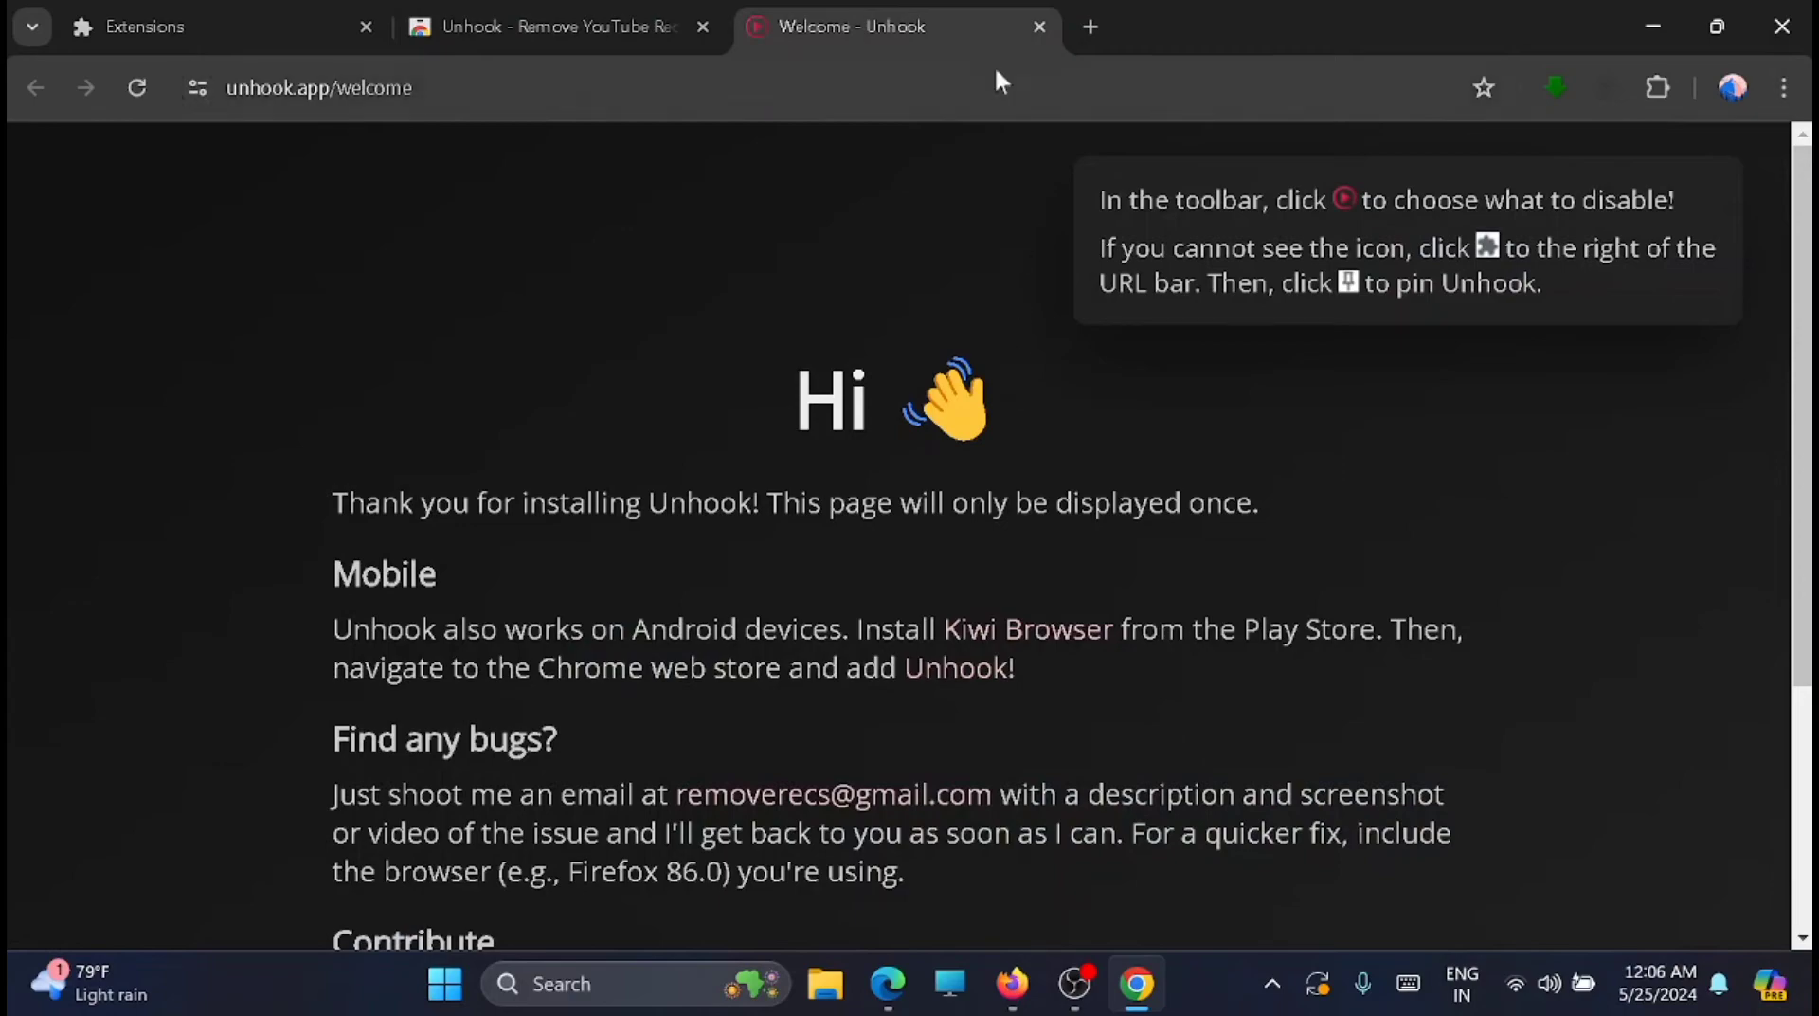
left_click(1039, 28)
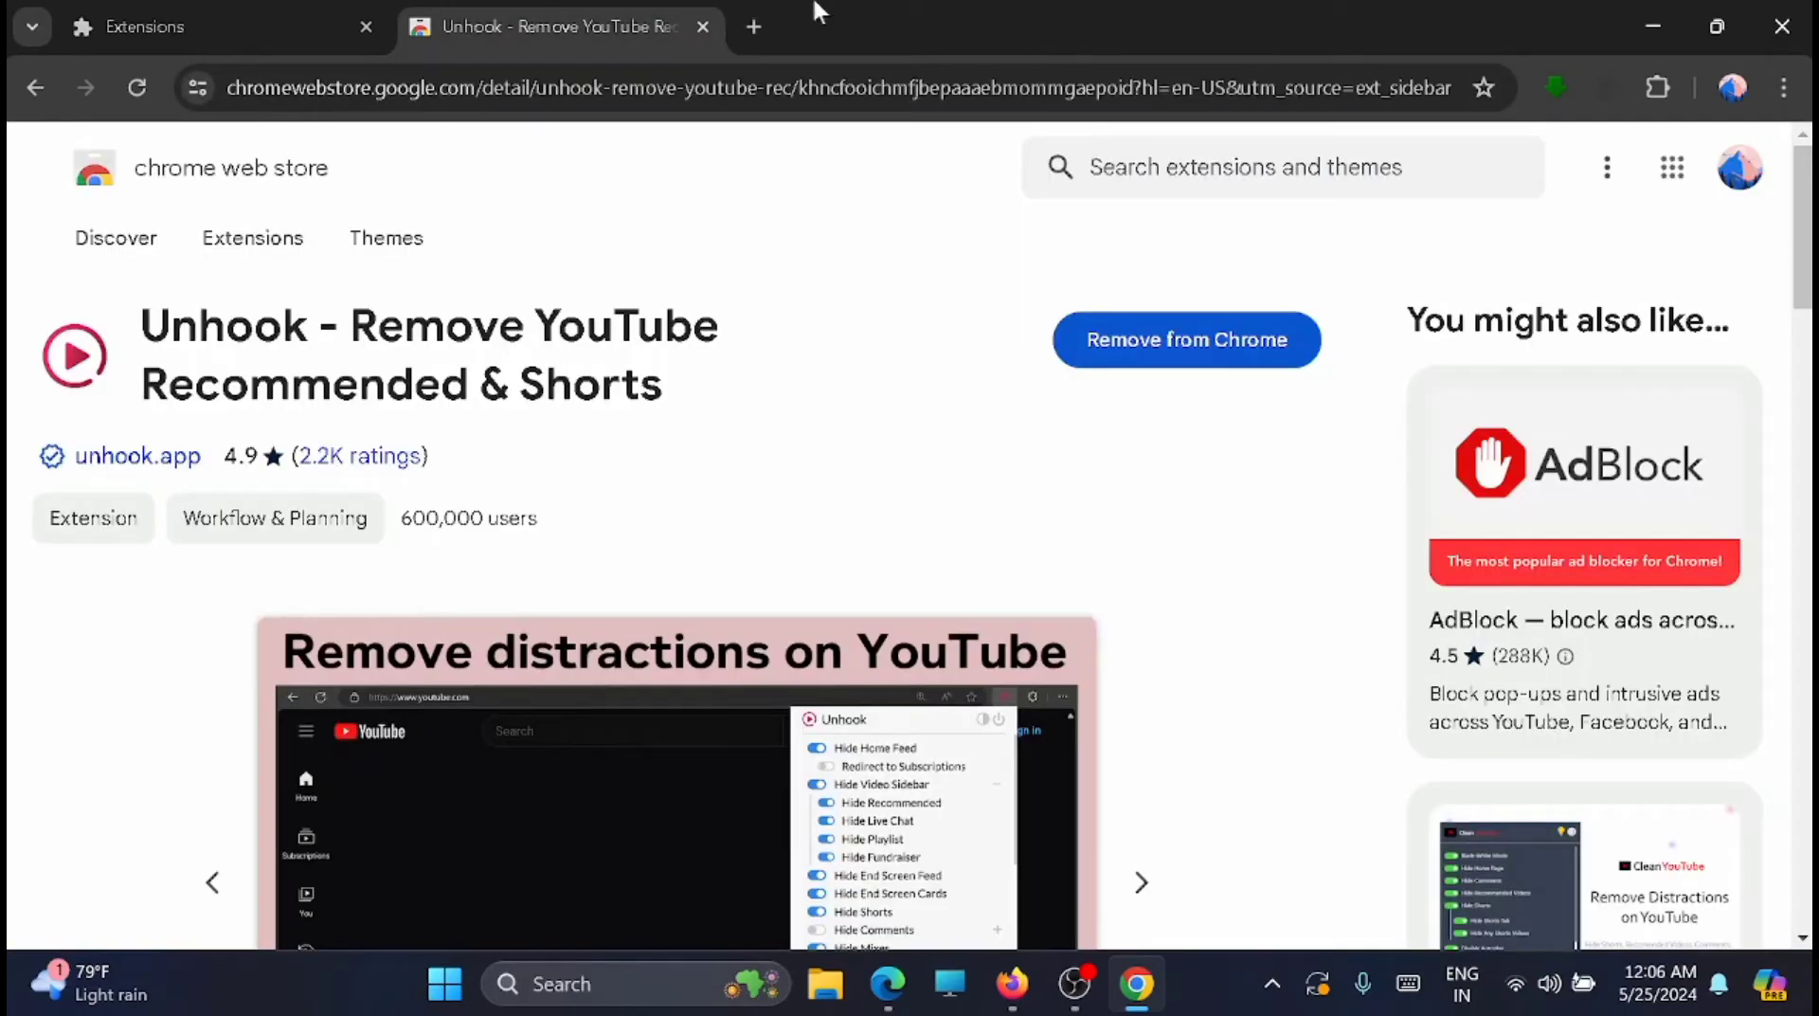
Restart Google Chrome and run a Google search for youtube
left_click(1782, 26)
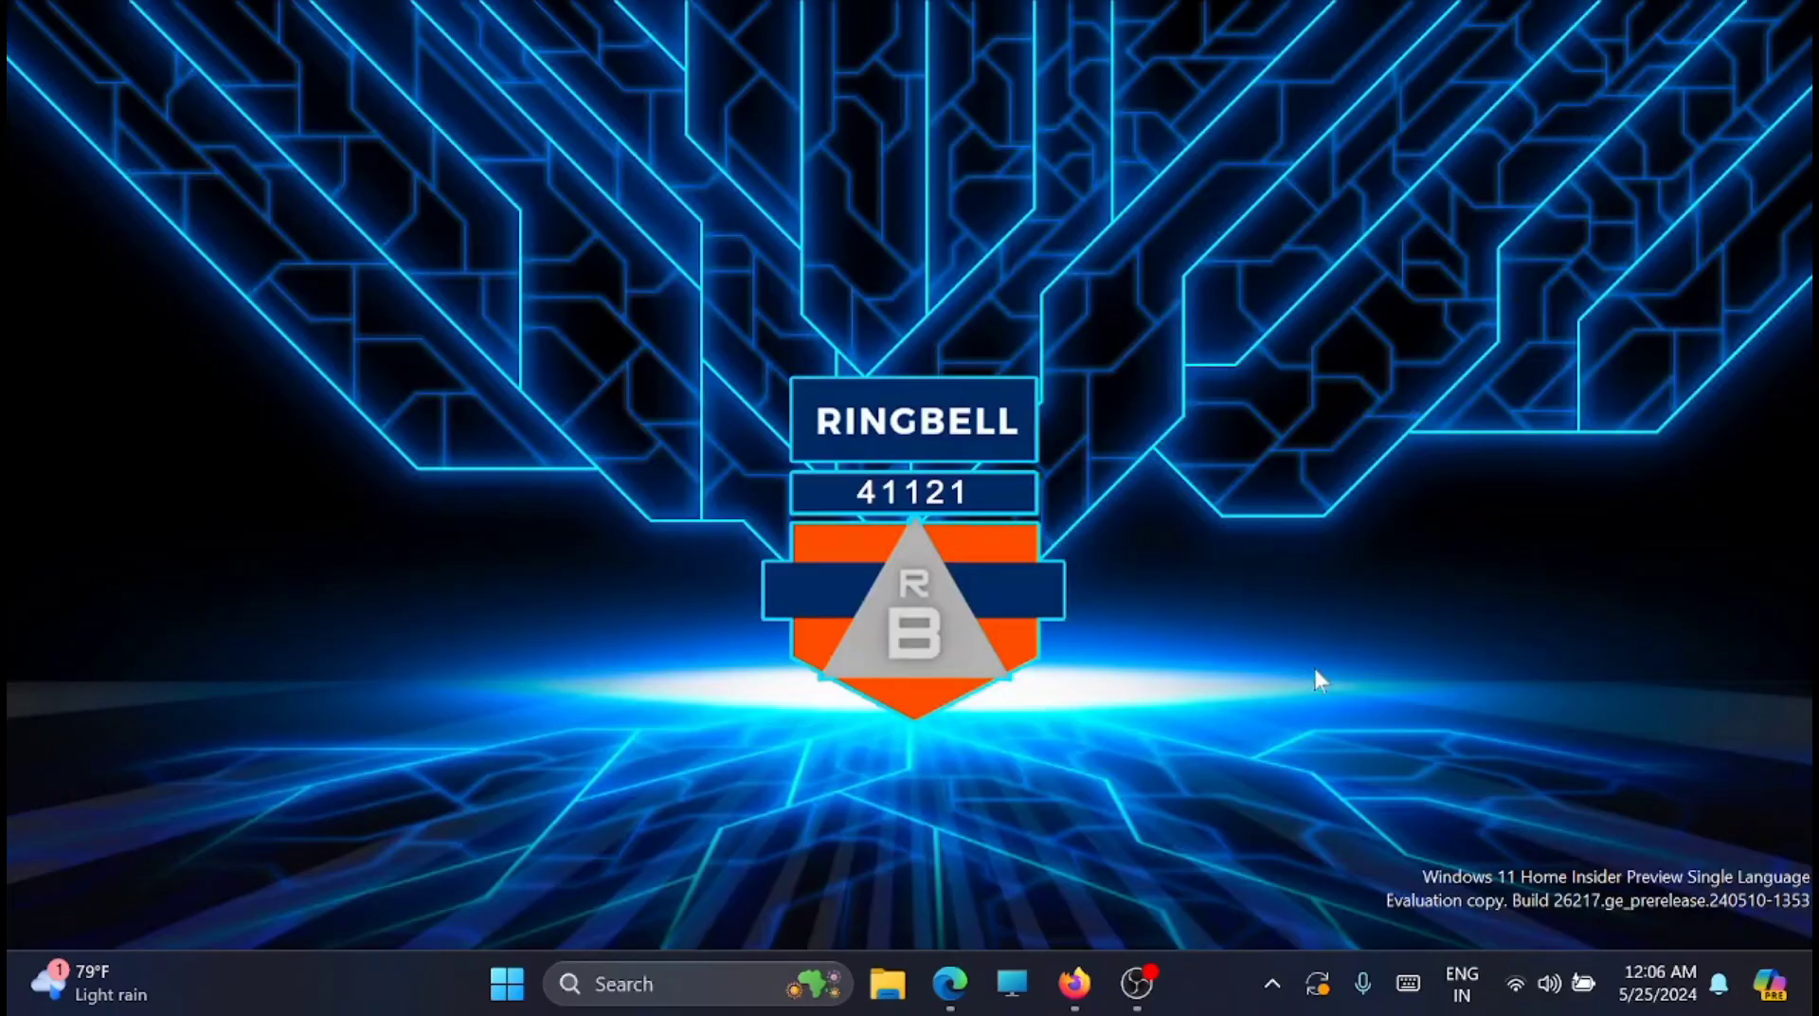
left_click(509, 1002)
left_click(691, 132)
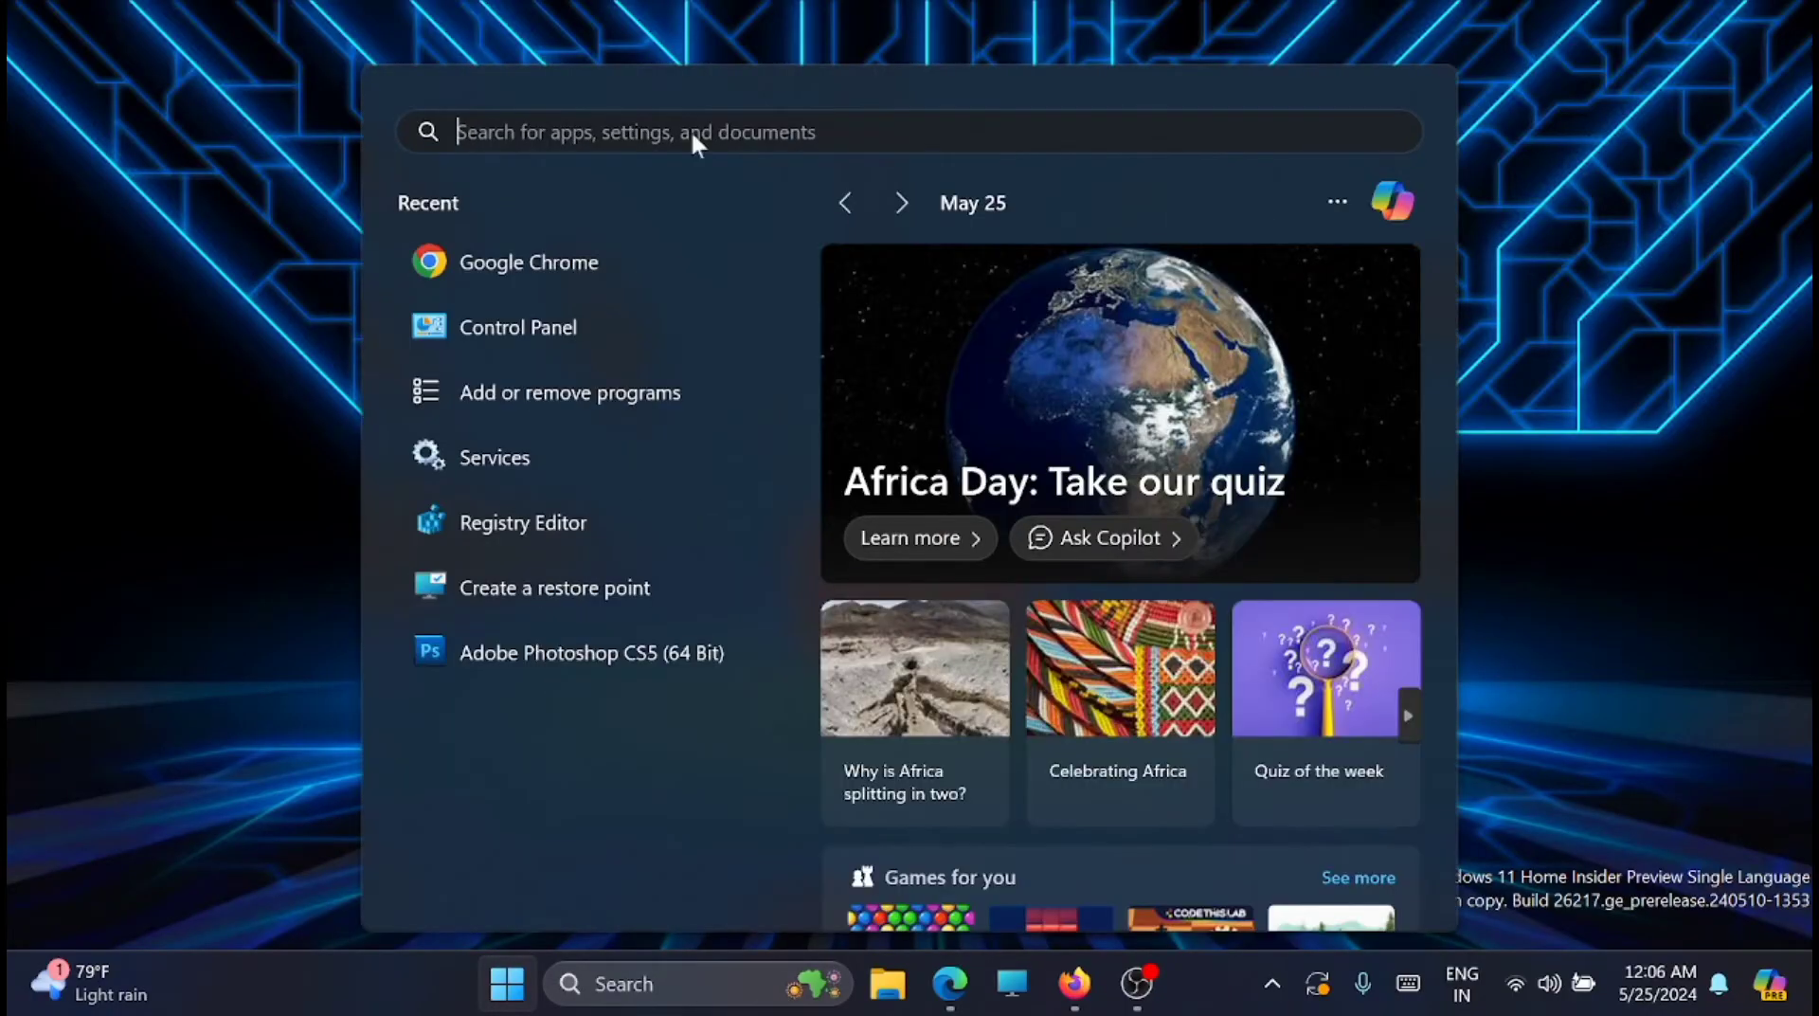
left_click(530, 248)
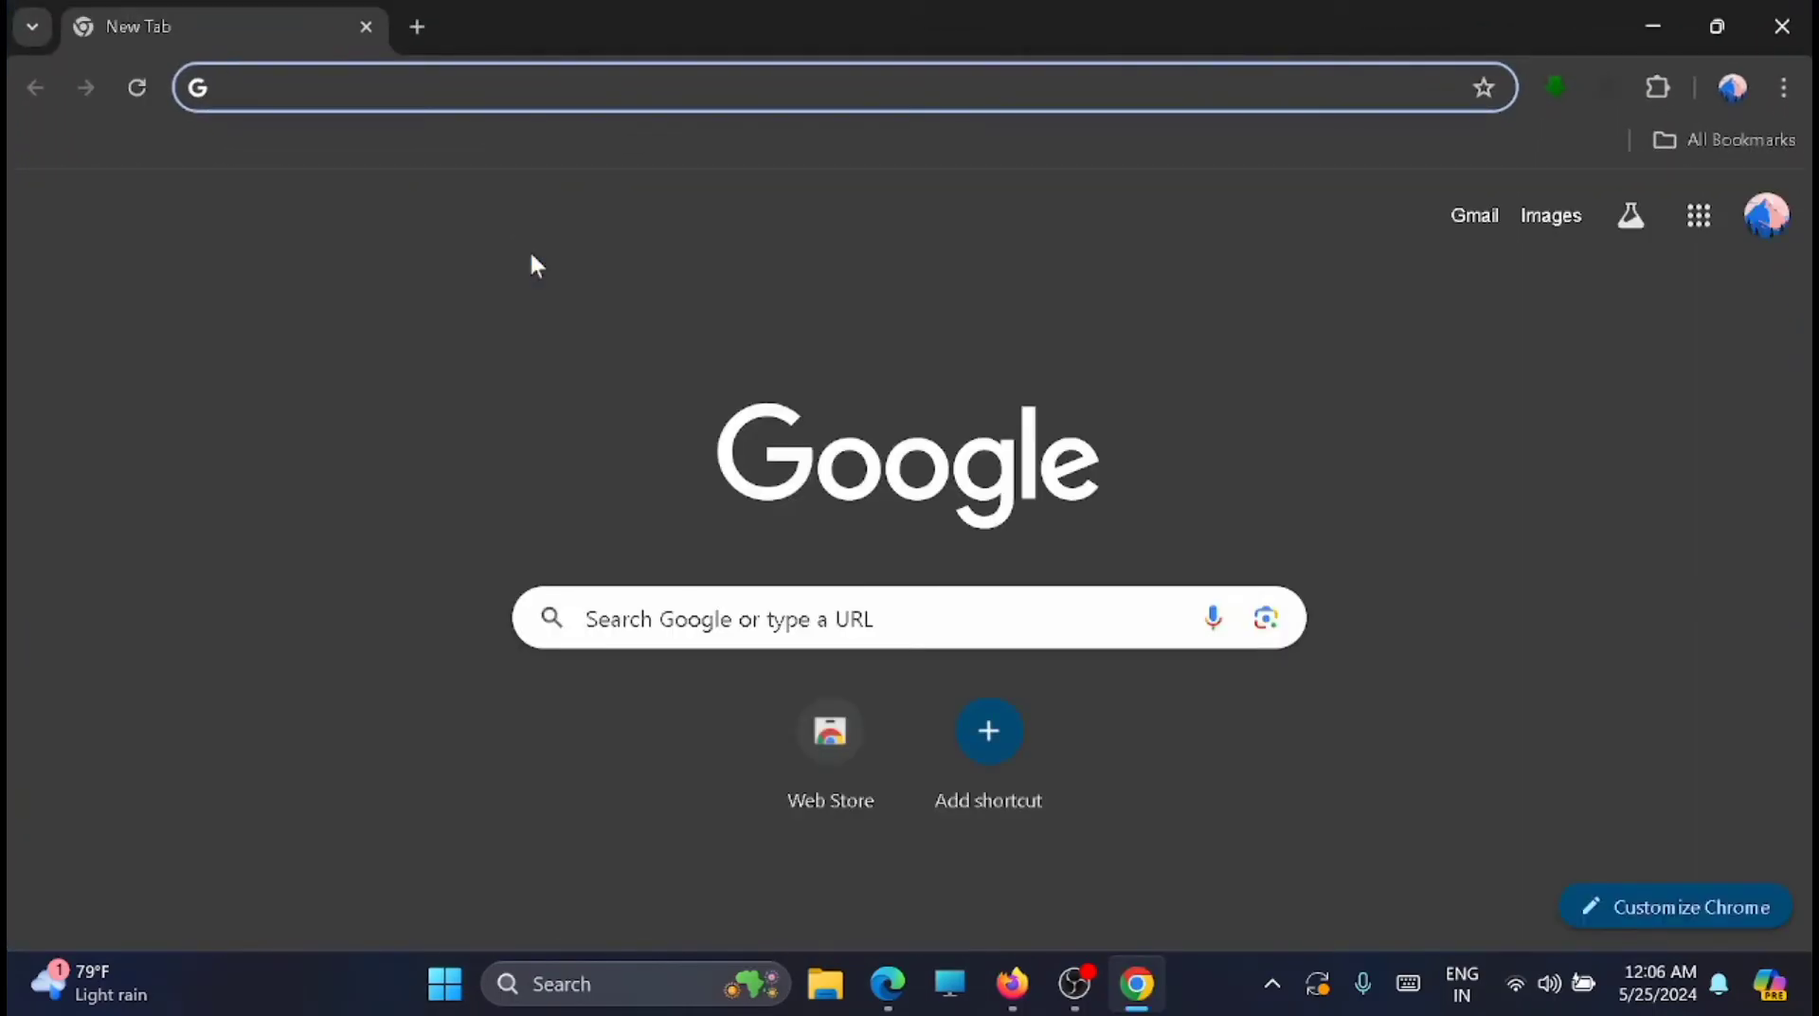
key("ctrl+l")
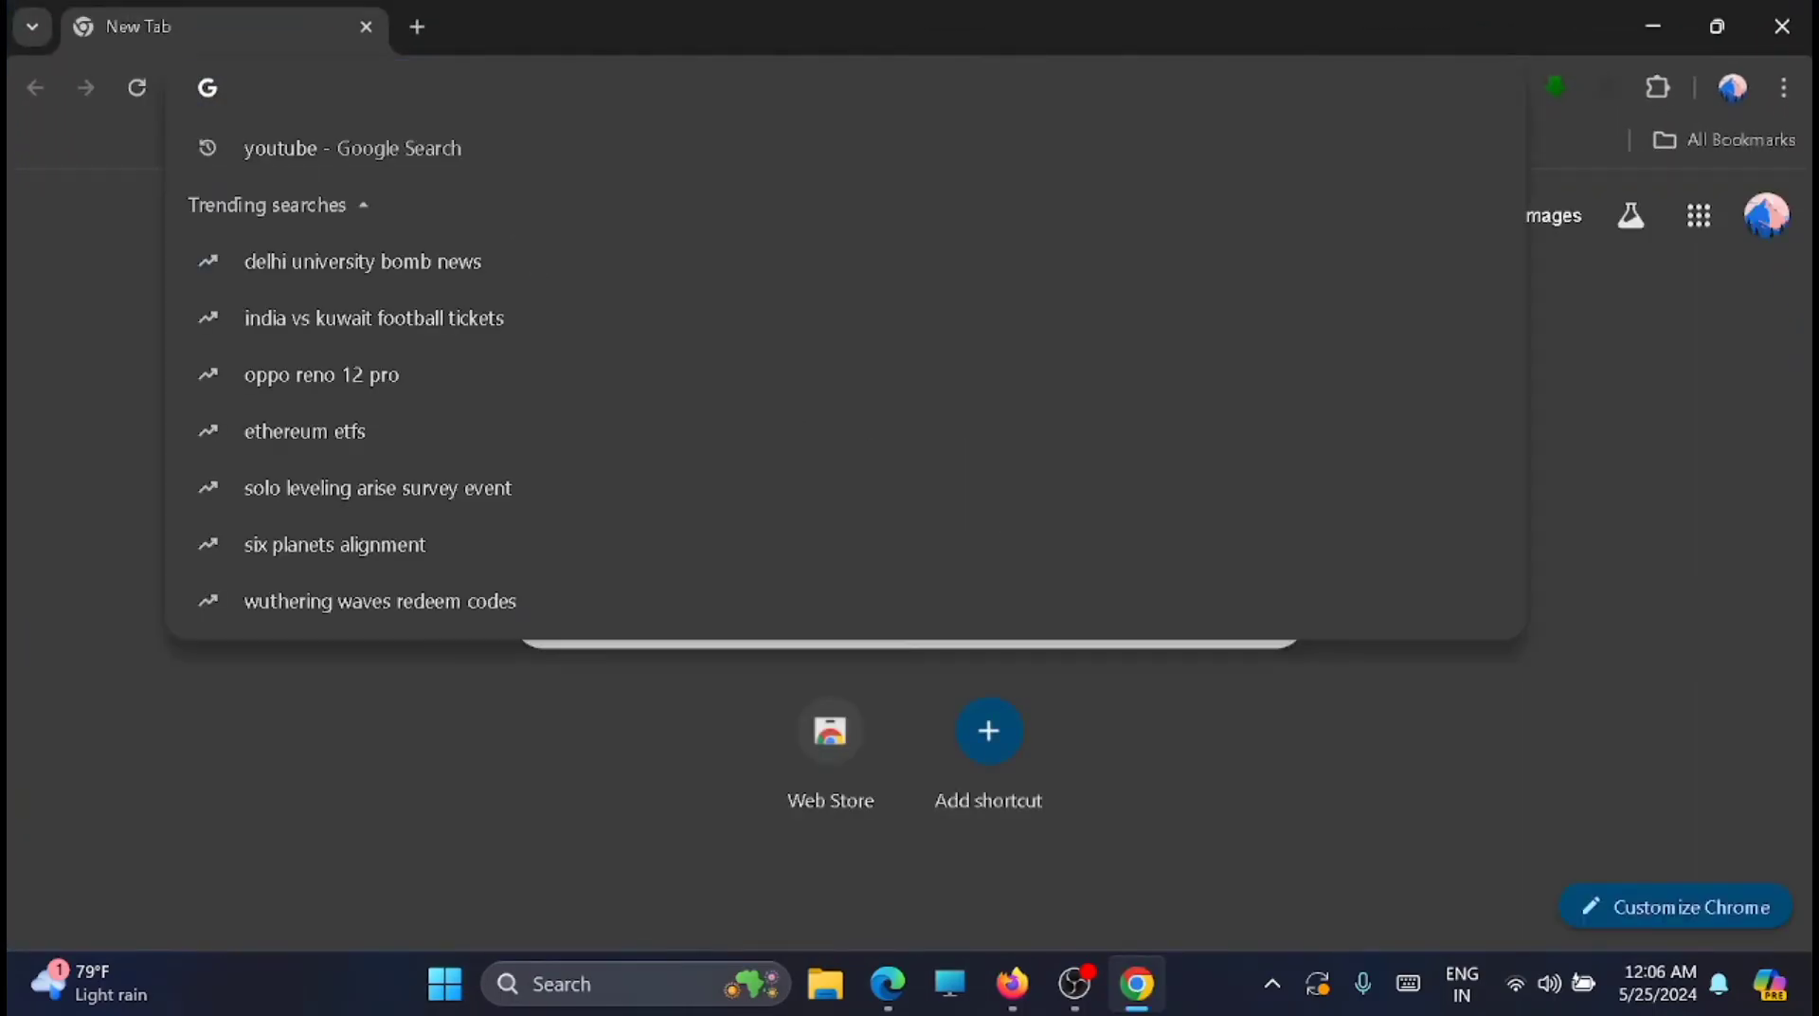
left_click(424, 148)
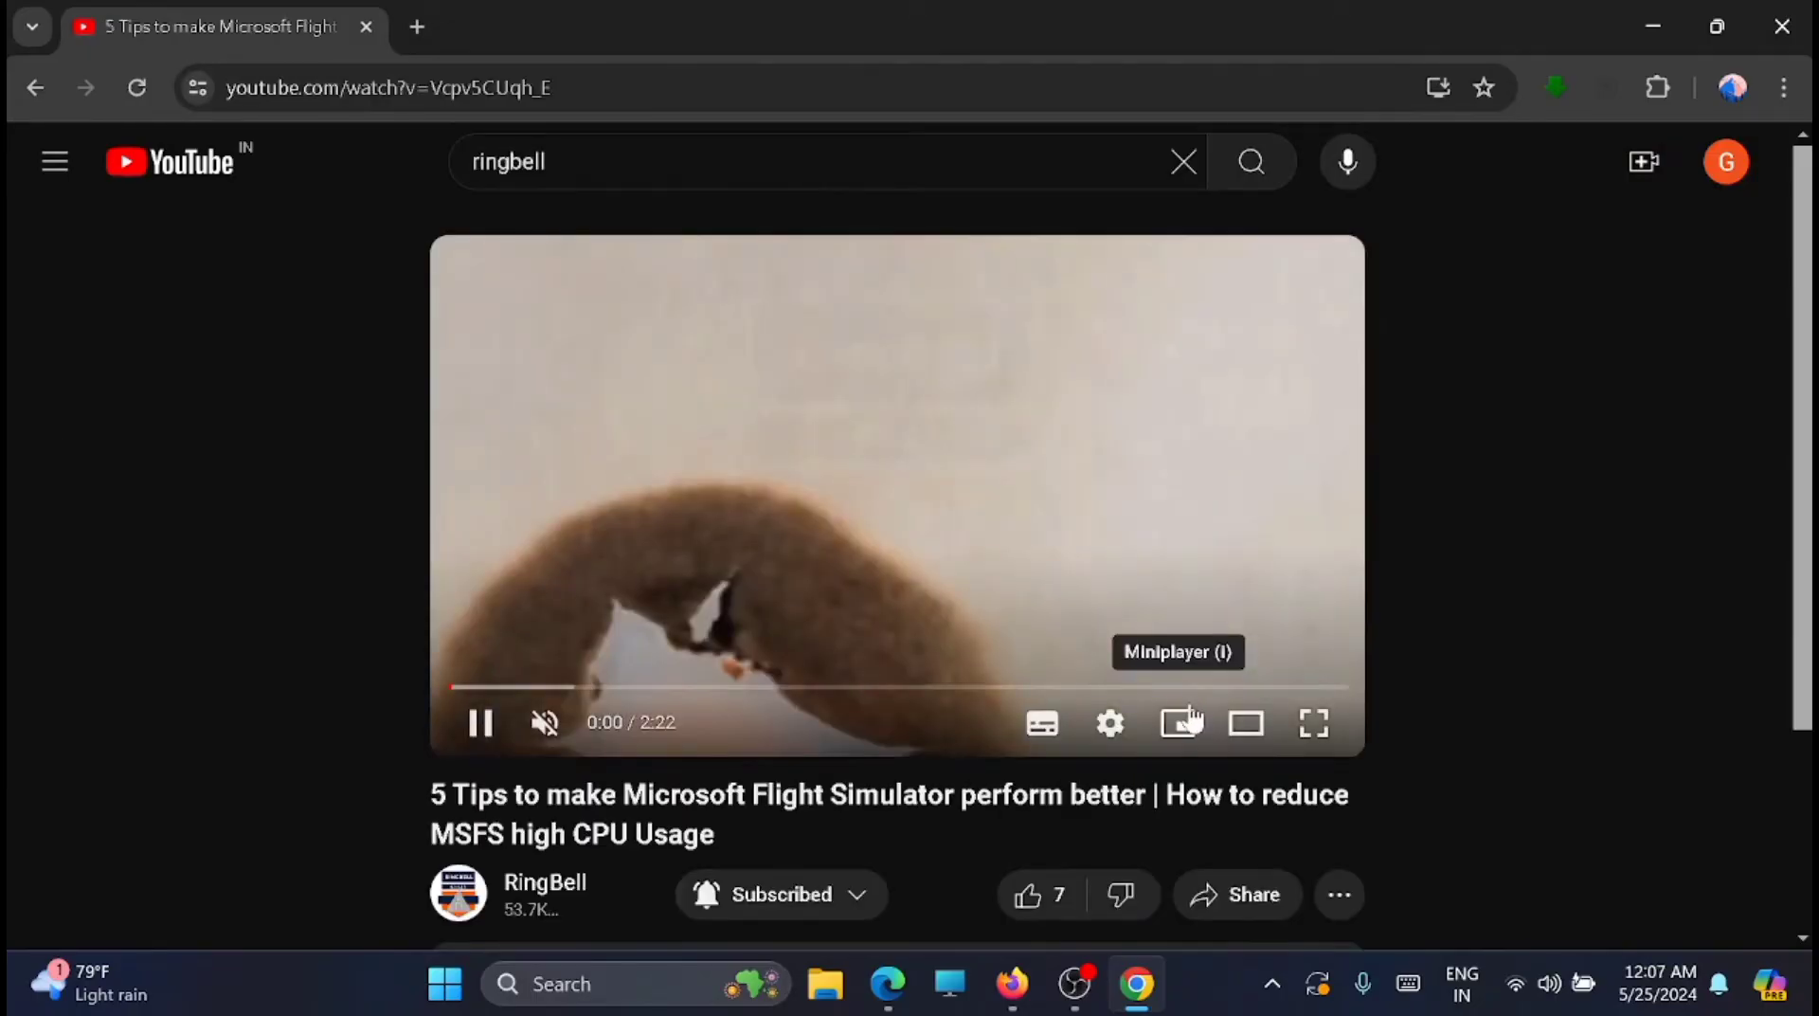
Skip through the Microsoft Flight Simulator performance video to its last seconds to check for end-screen suggestions
left_click_drag(817, 690, 1089, 690)
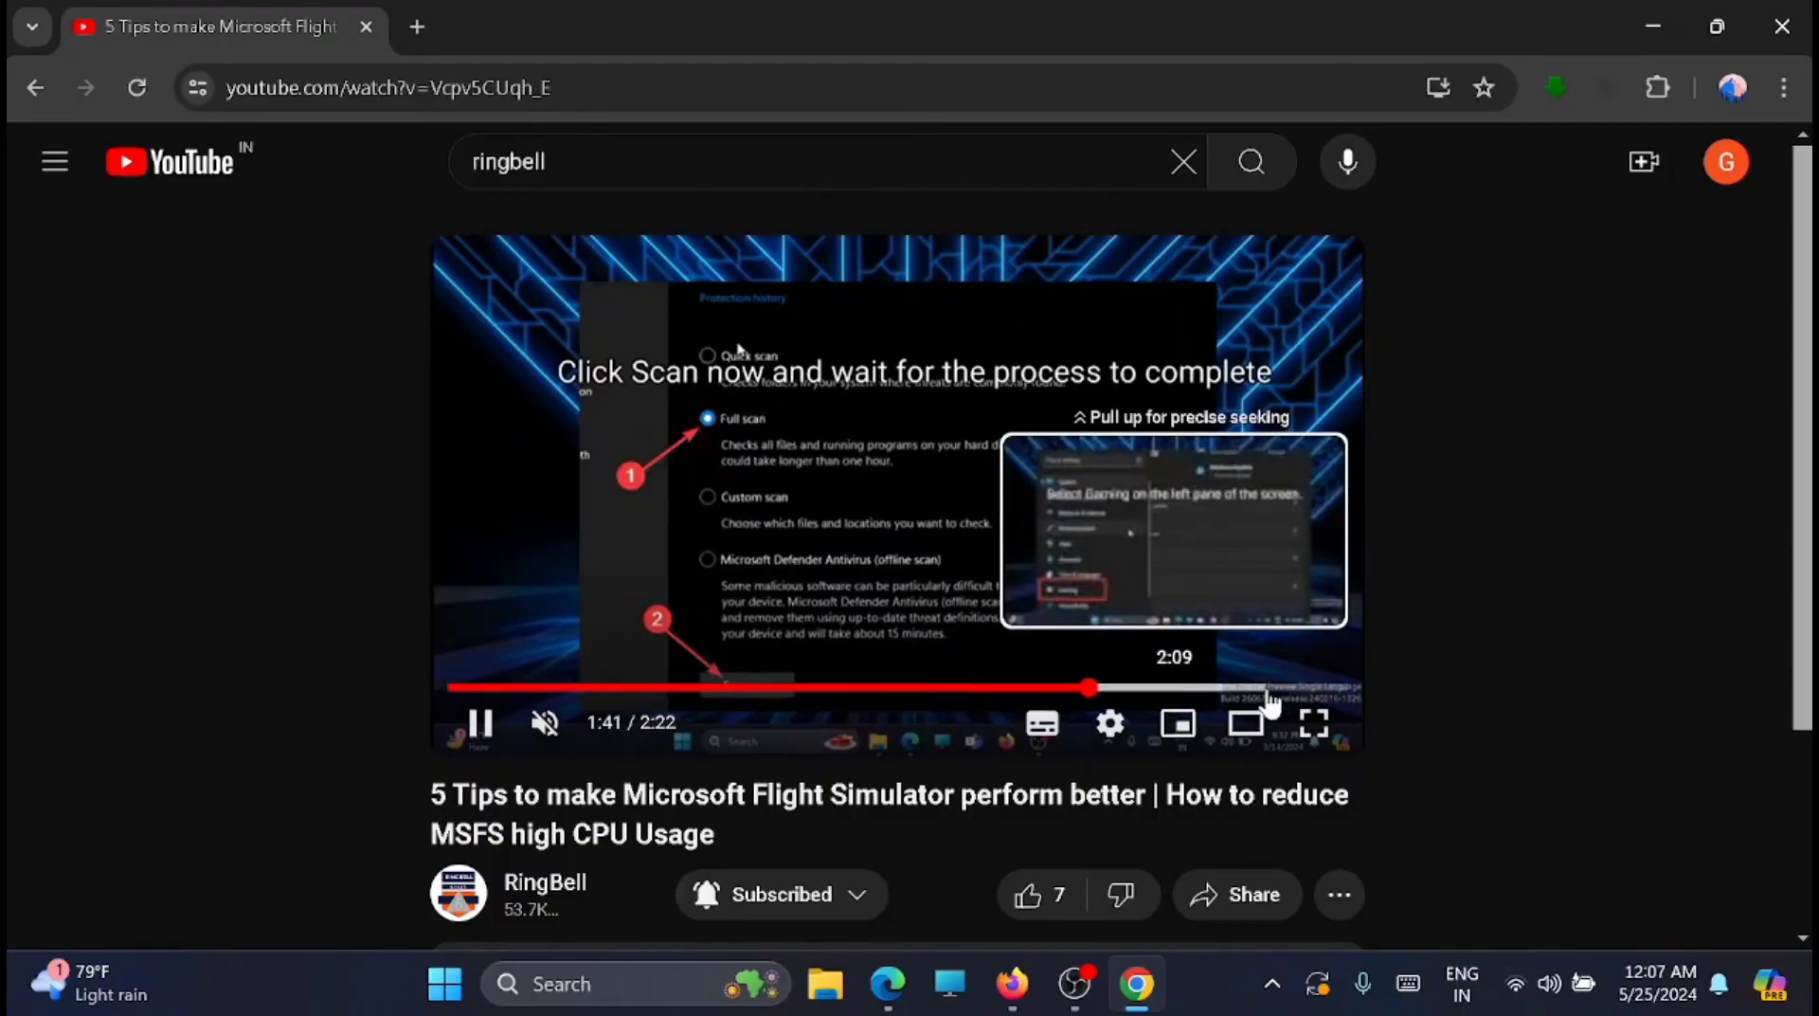
left_click(1283, 689)
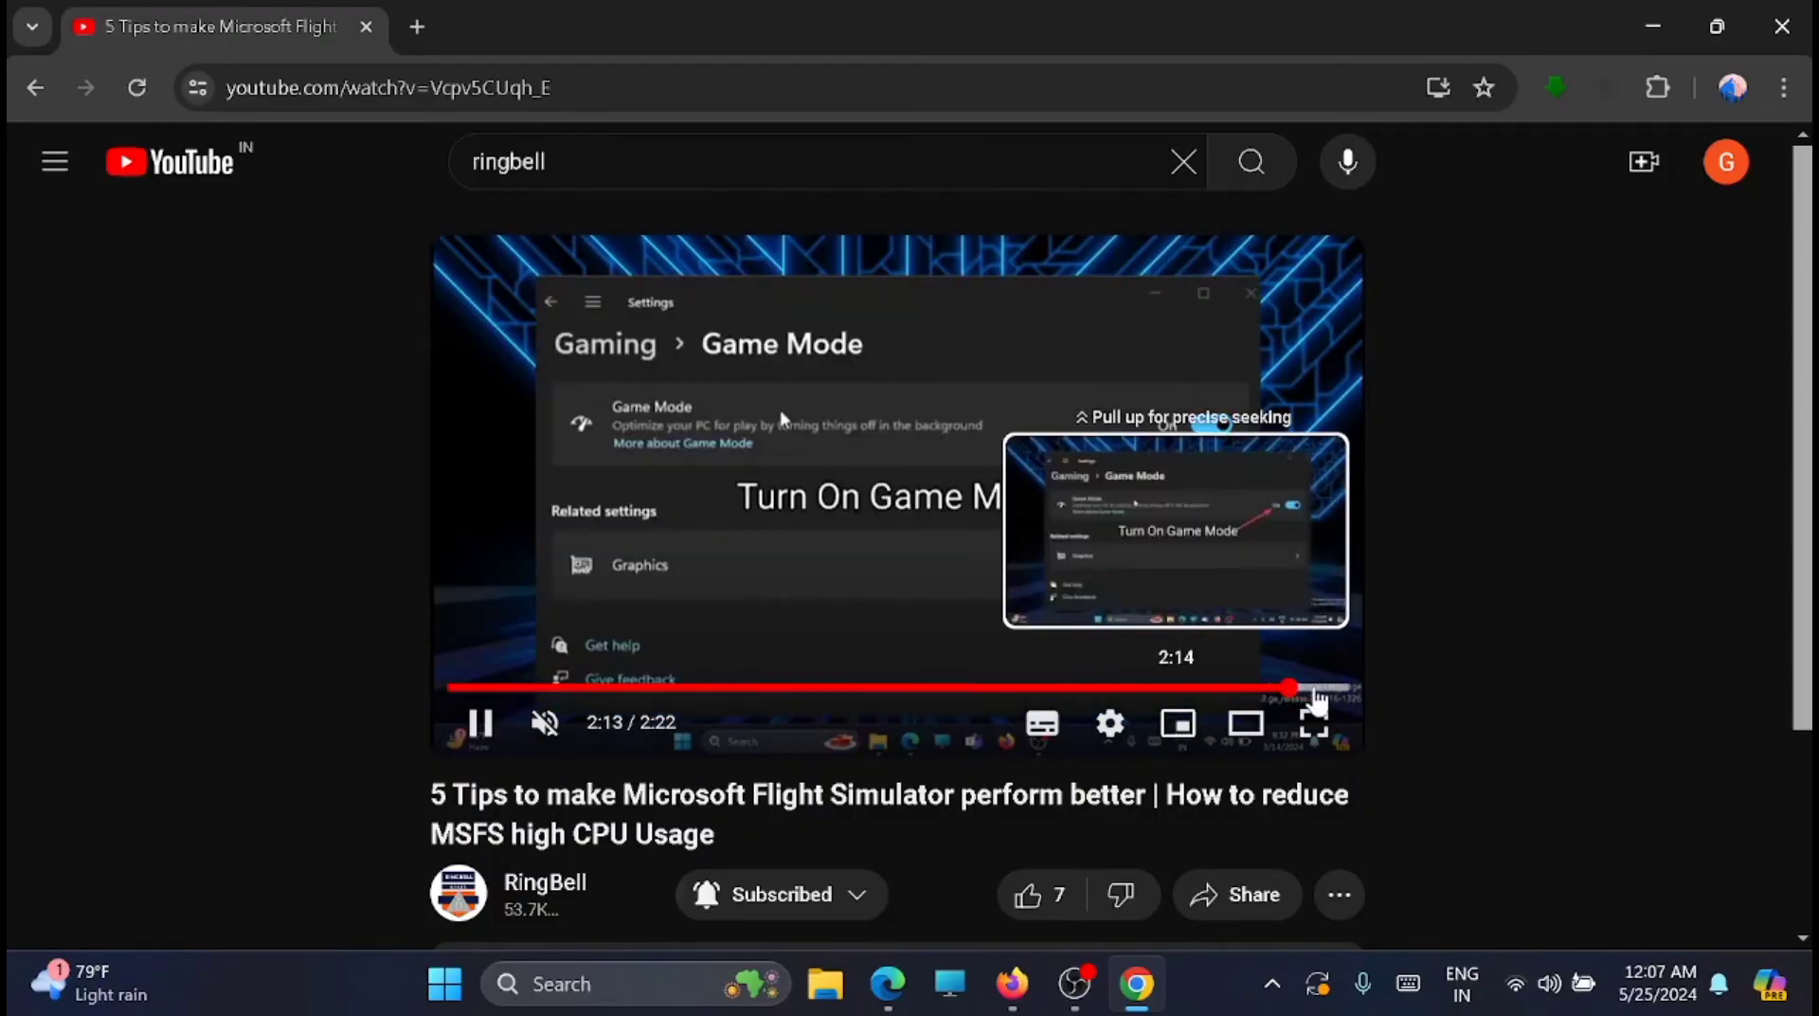
left_click(1319, 690)
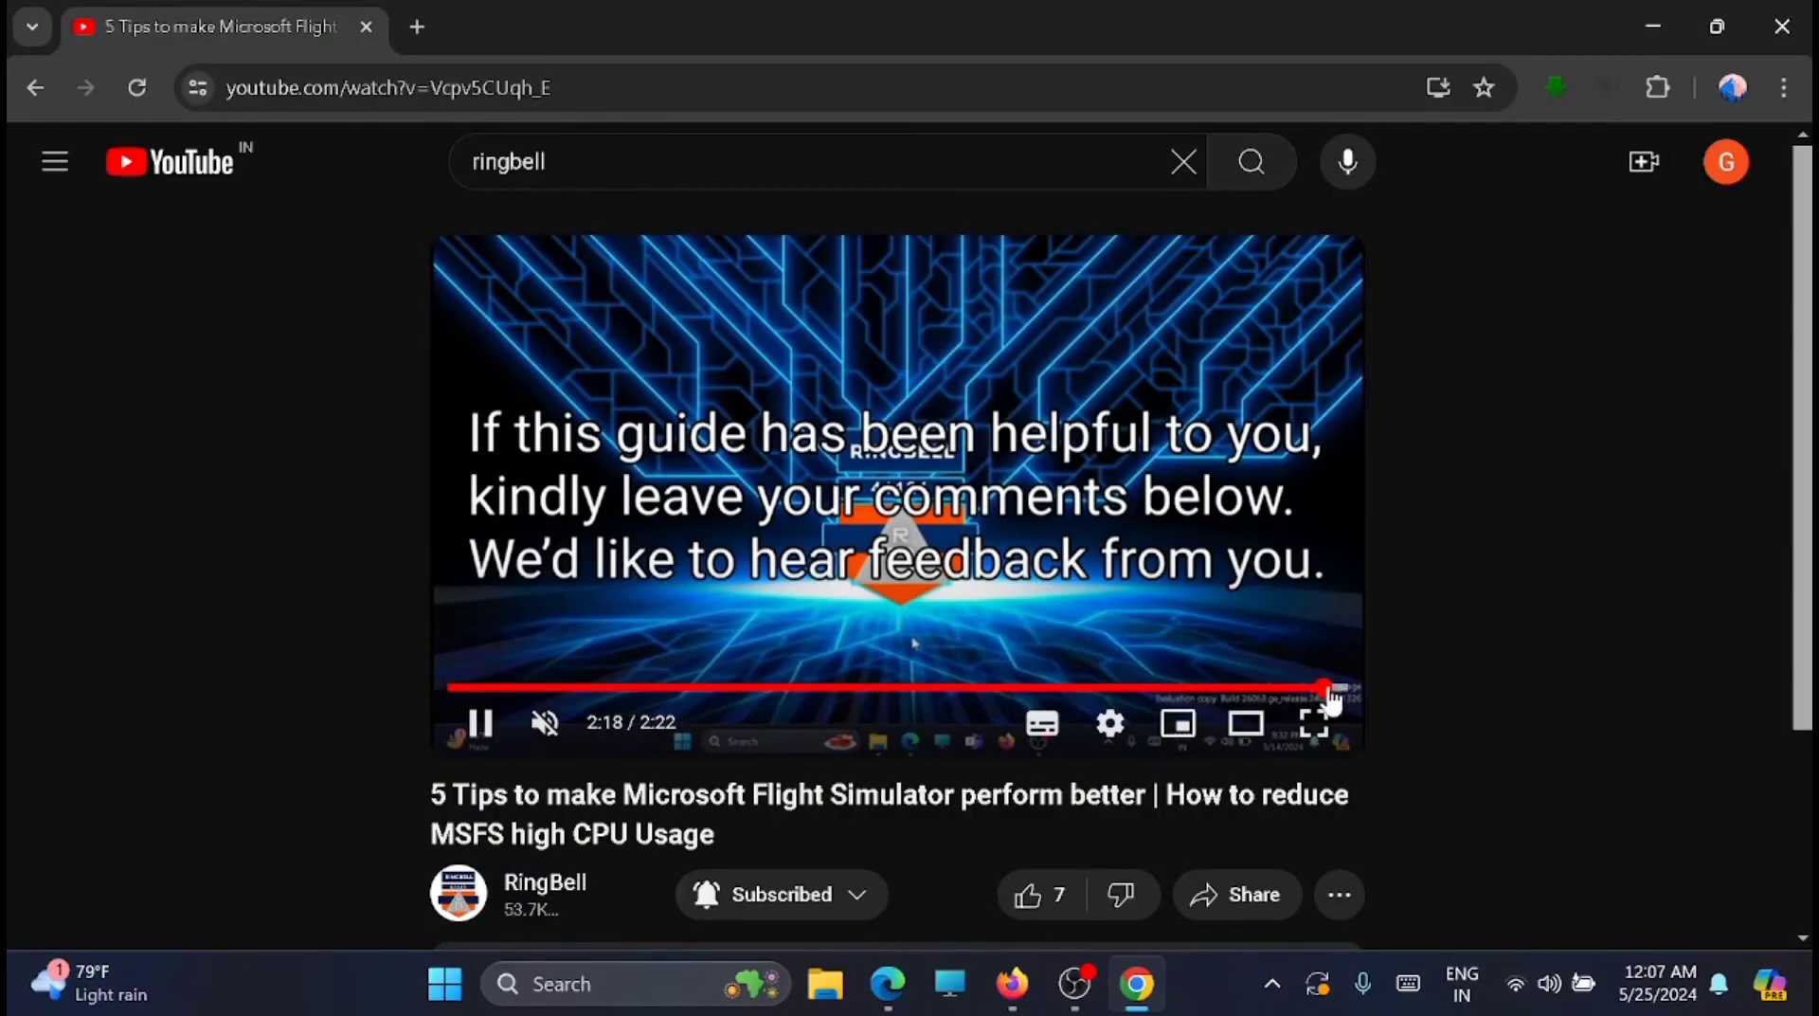
left_click(1336, 690)
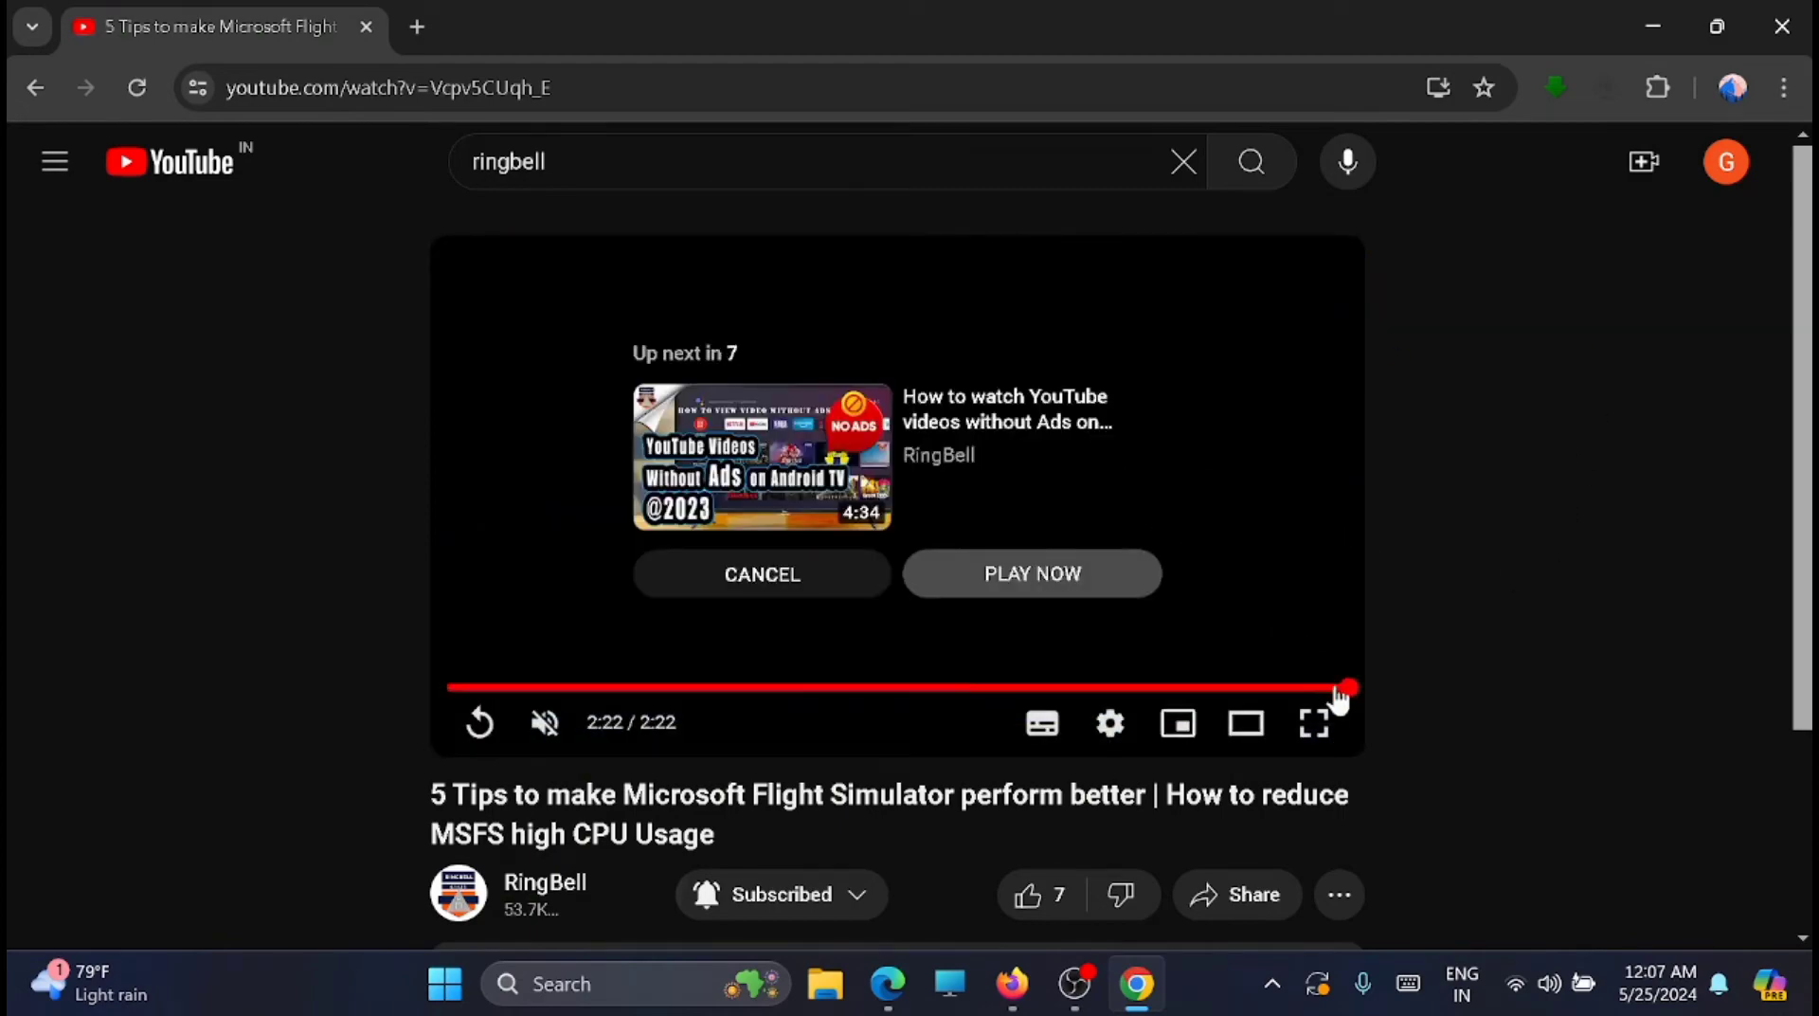
left_click(1334, 687)
left_click(1323, 701)
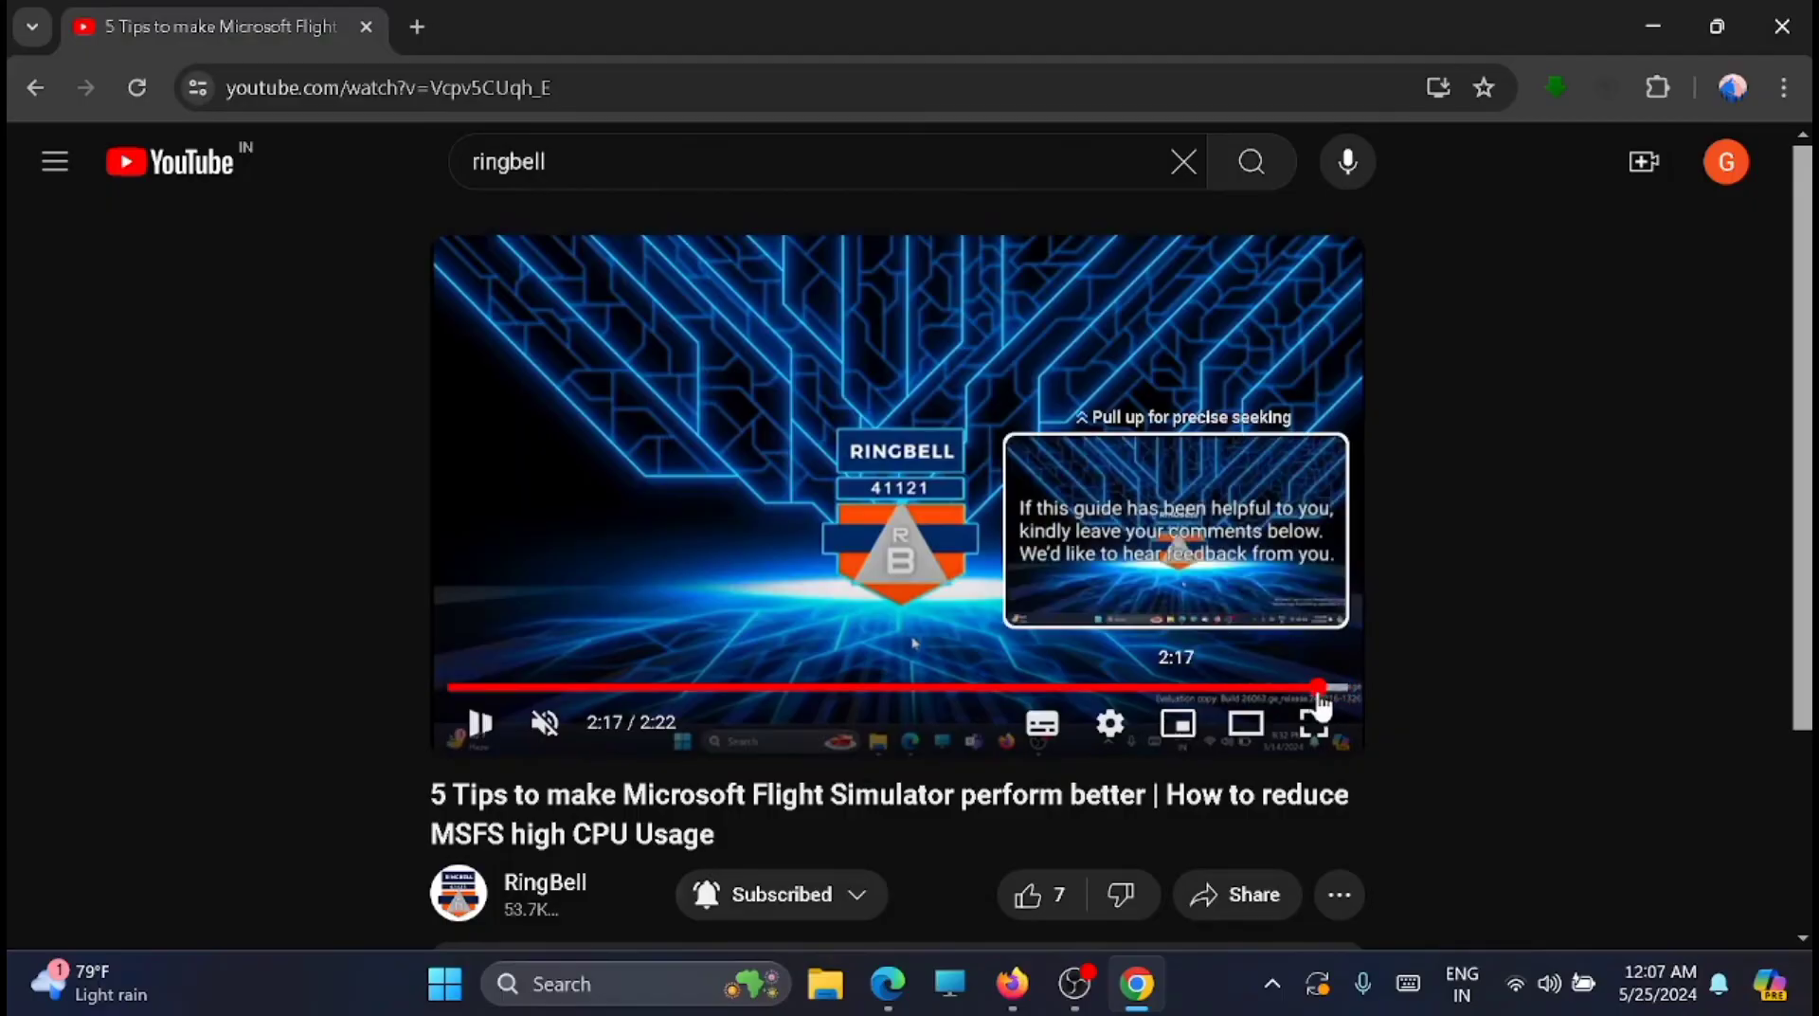
mouse_move(1339, 698)
left_mouse_down()
mouse_move(1279, 693)
mouse_move(1312, 697)
left_mouse_up()
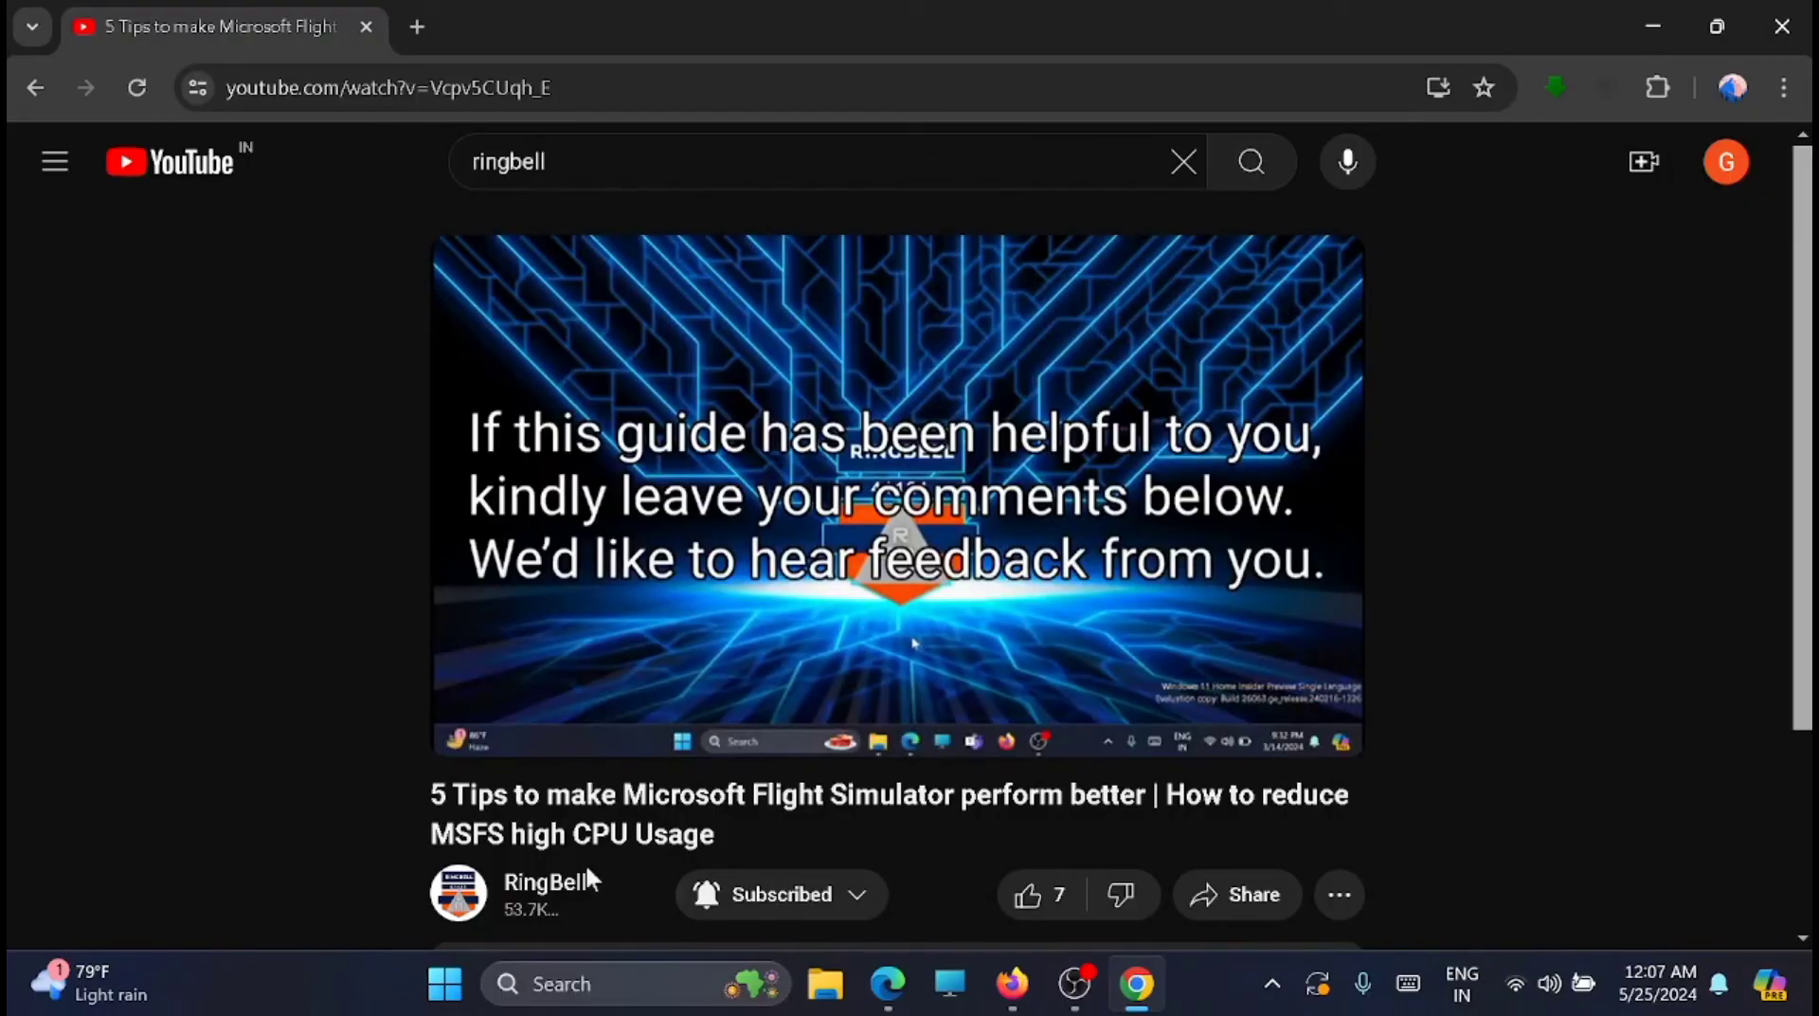
Open the RingBell channel and browse its list of uploaded videos
left_click(567, 881)
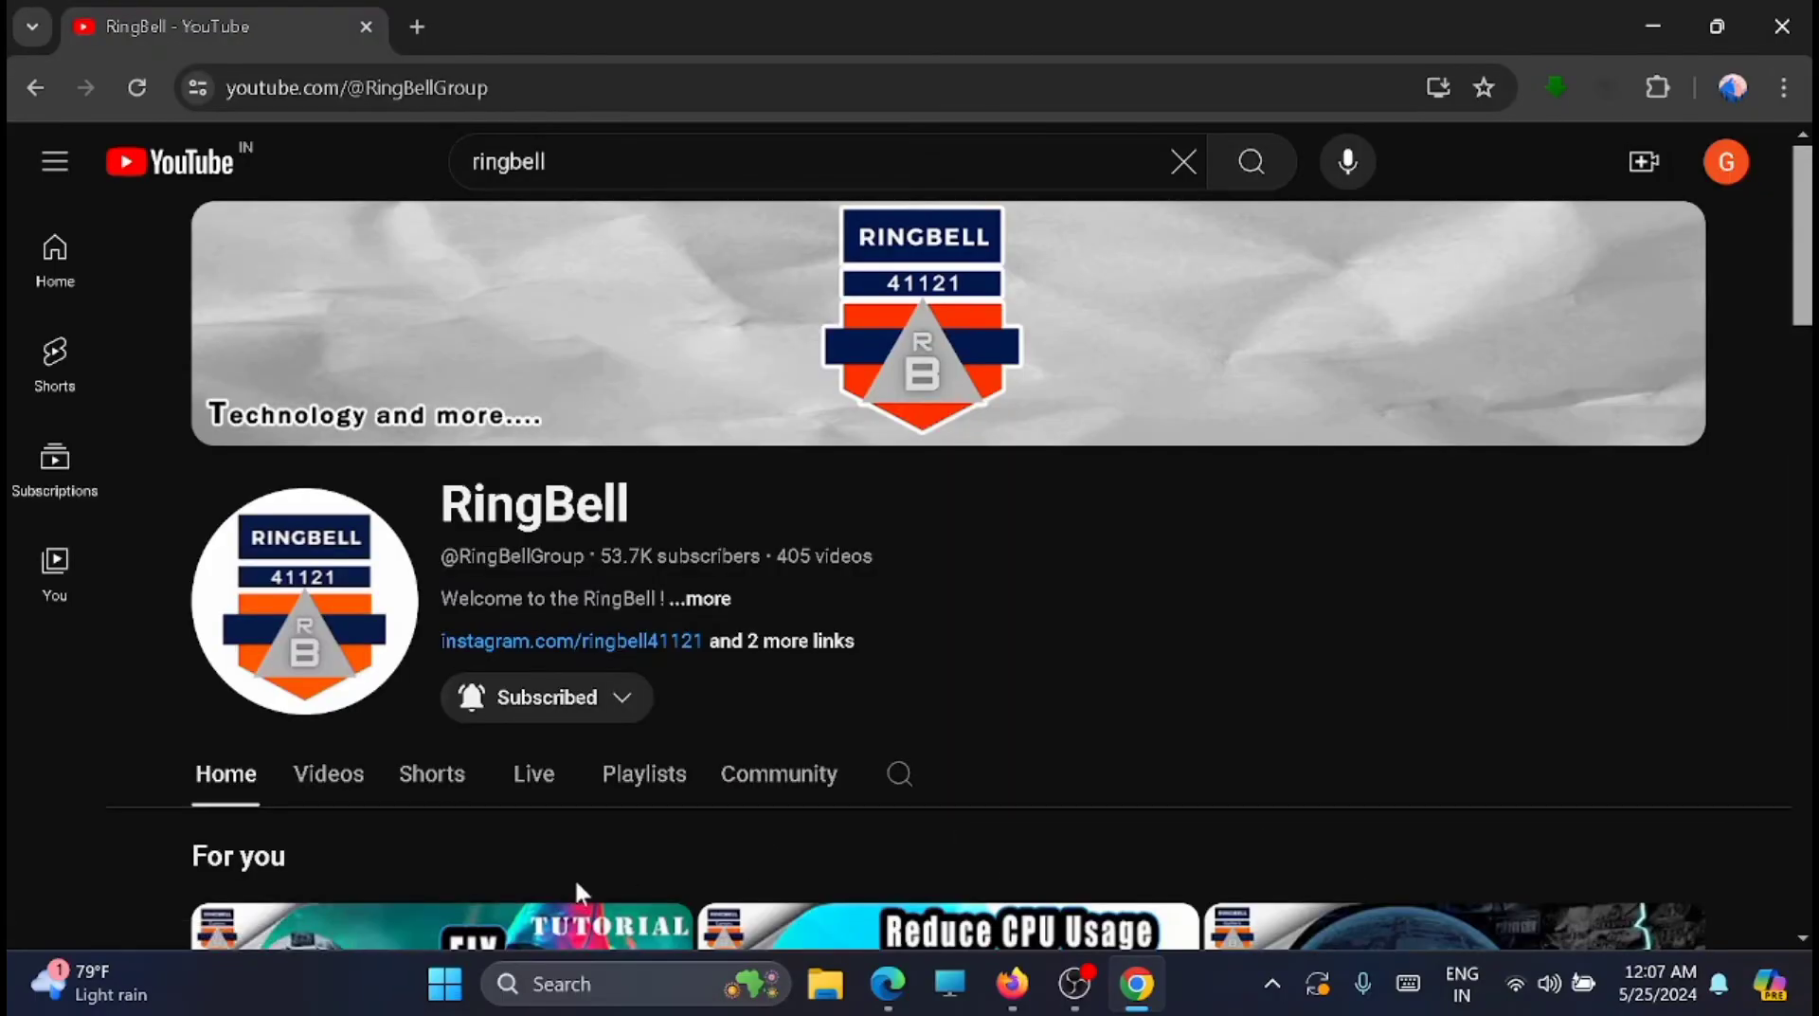
left_click(327, 787)
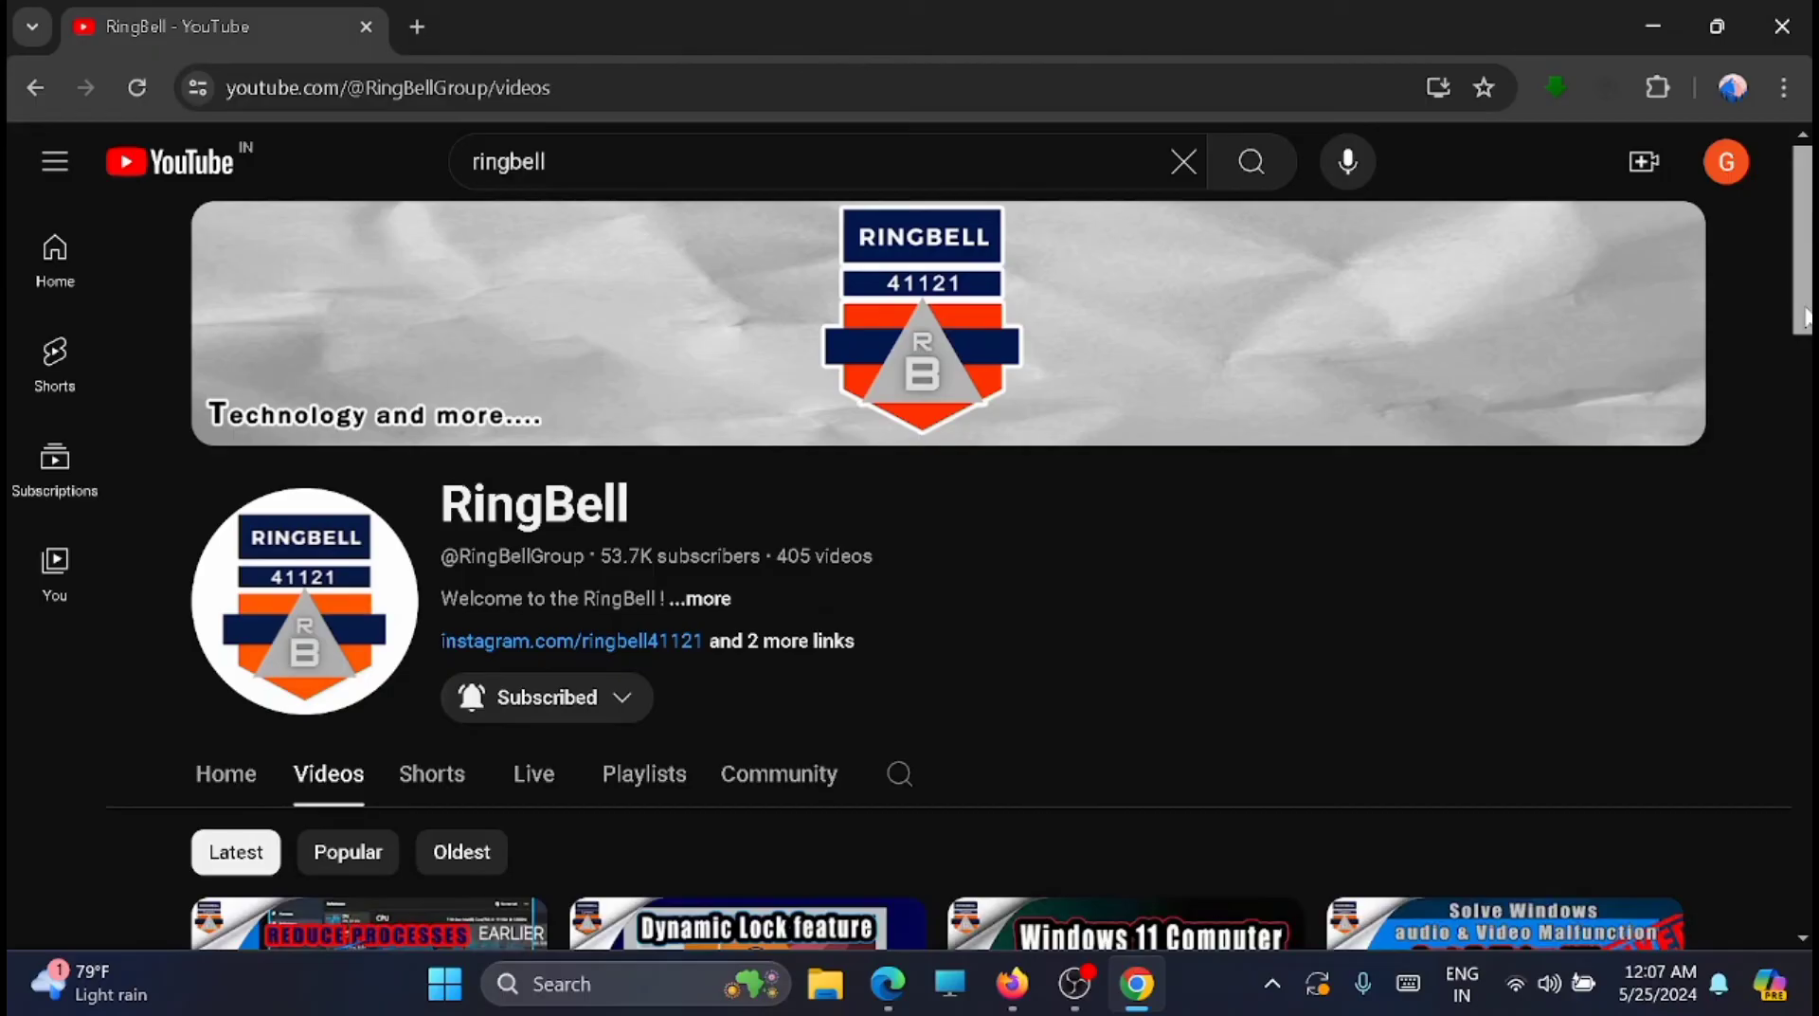
scroll(1803, 325, "down", 6)
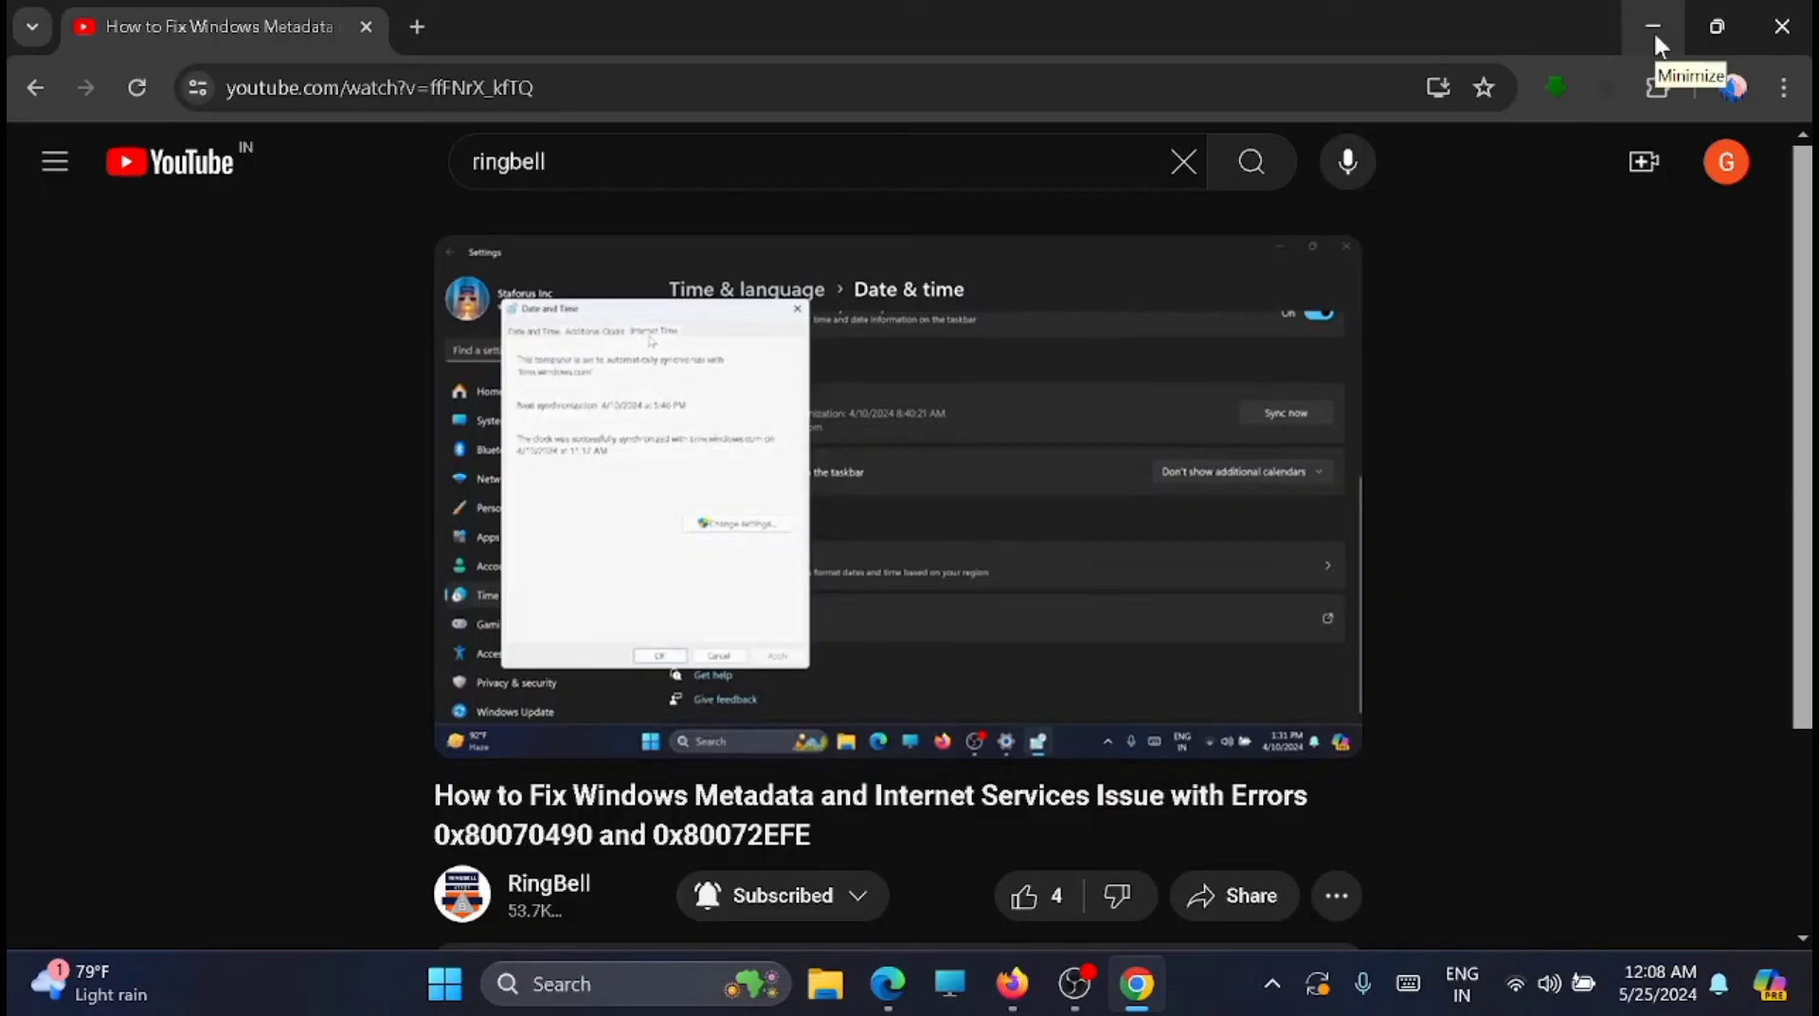
Close the browser after checking the Windows Metadata video and relaunch Google Chrome
left_click(1784, 42)
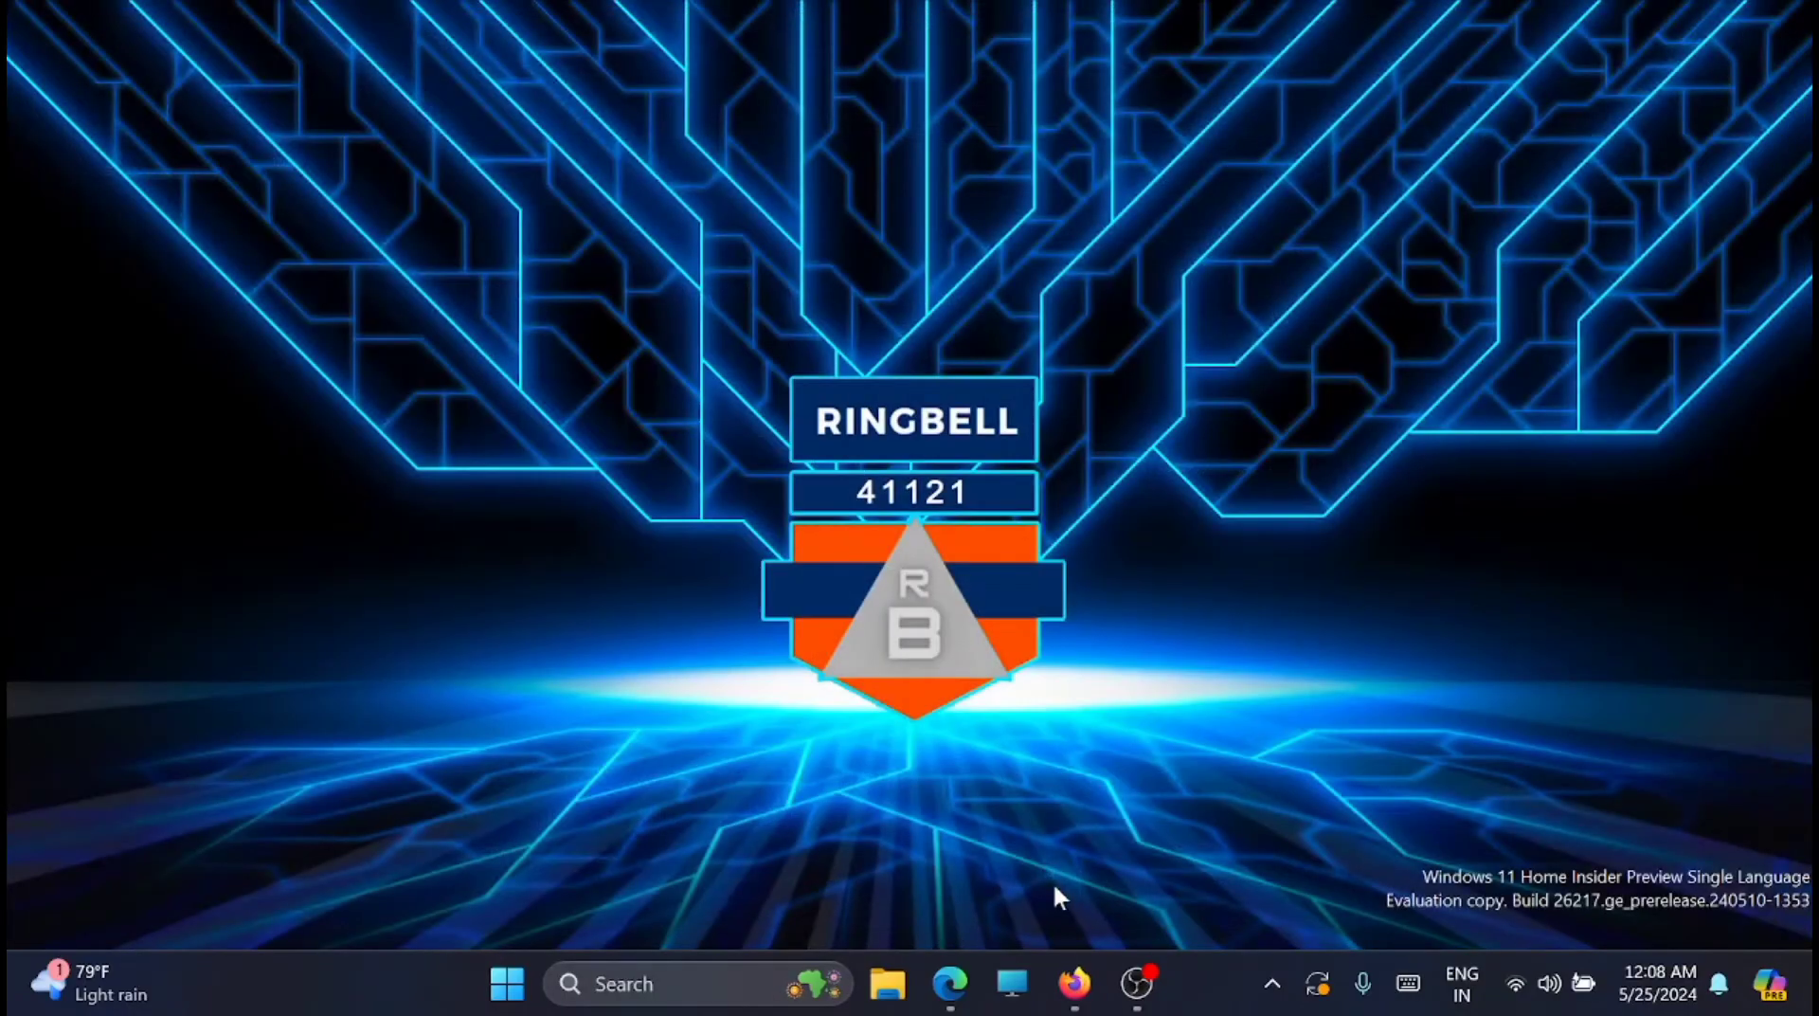
left_click(507, 983)
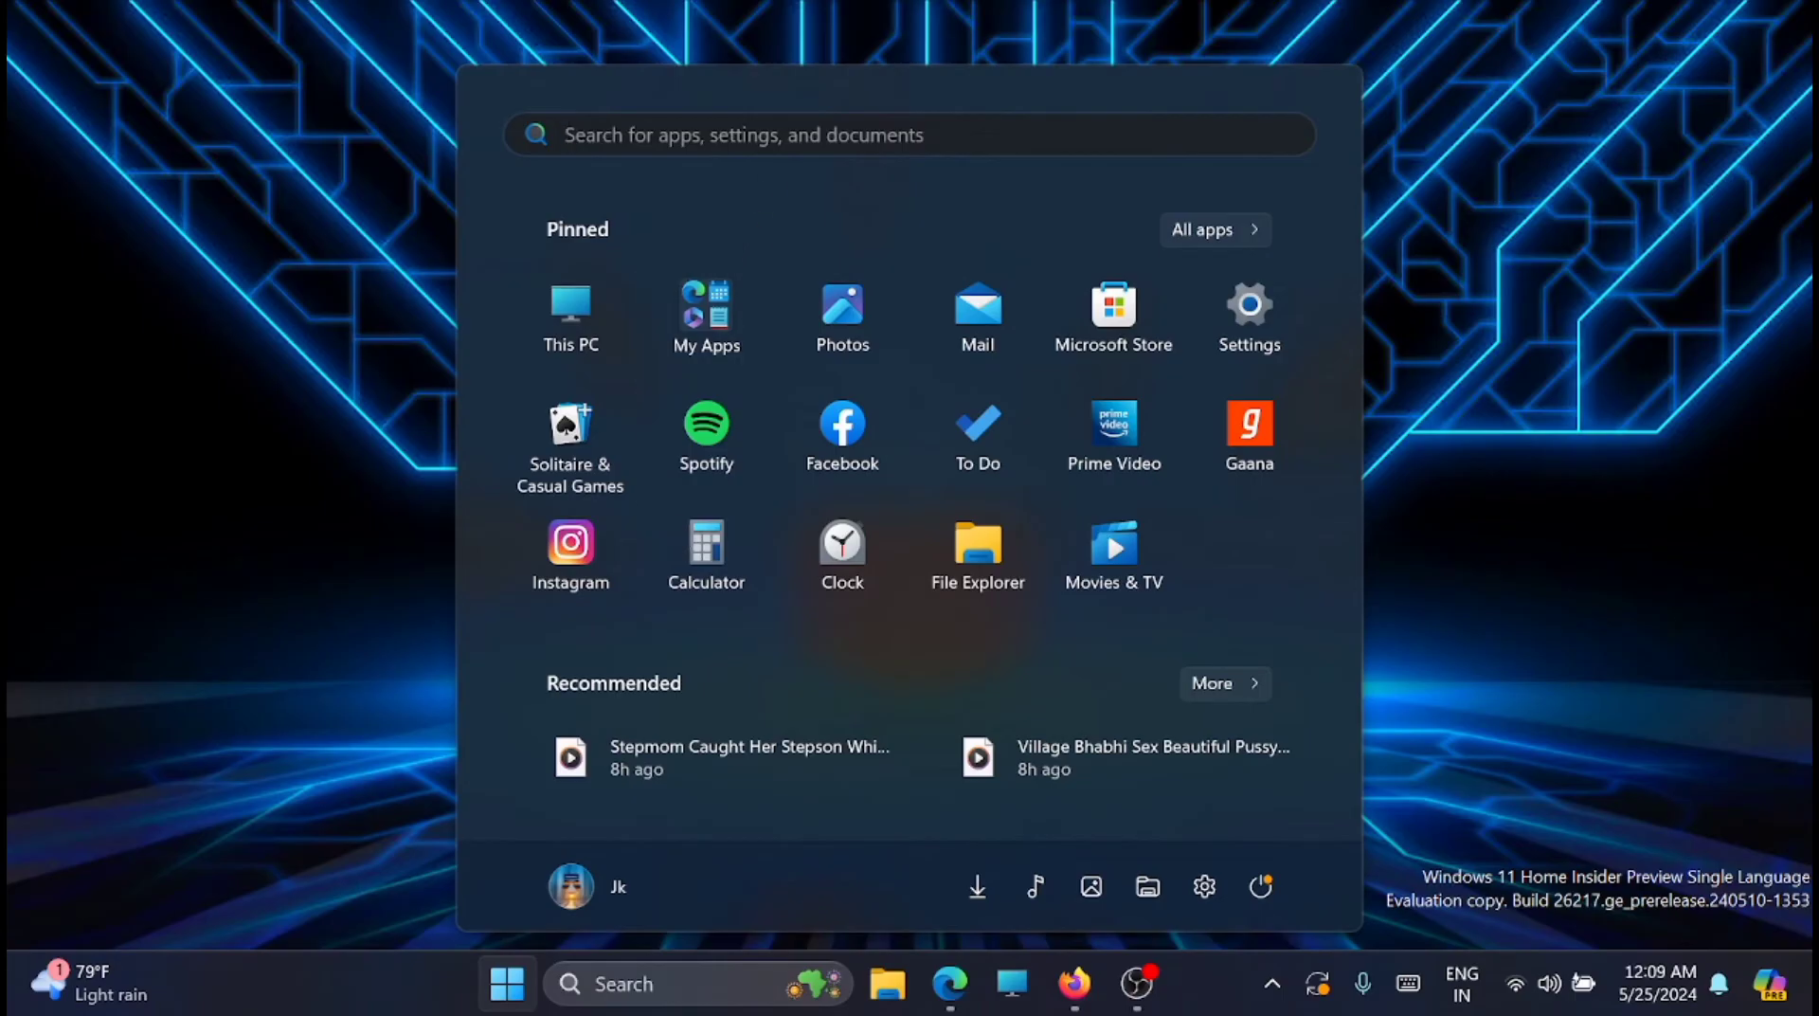
left_click(775, 140)
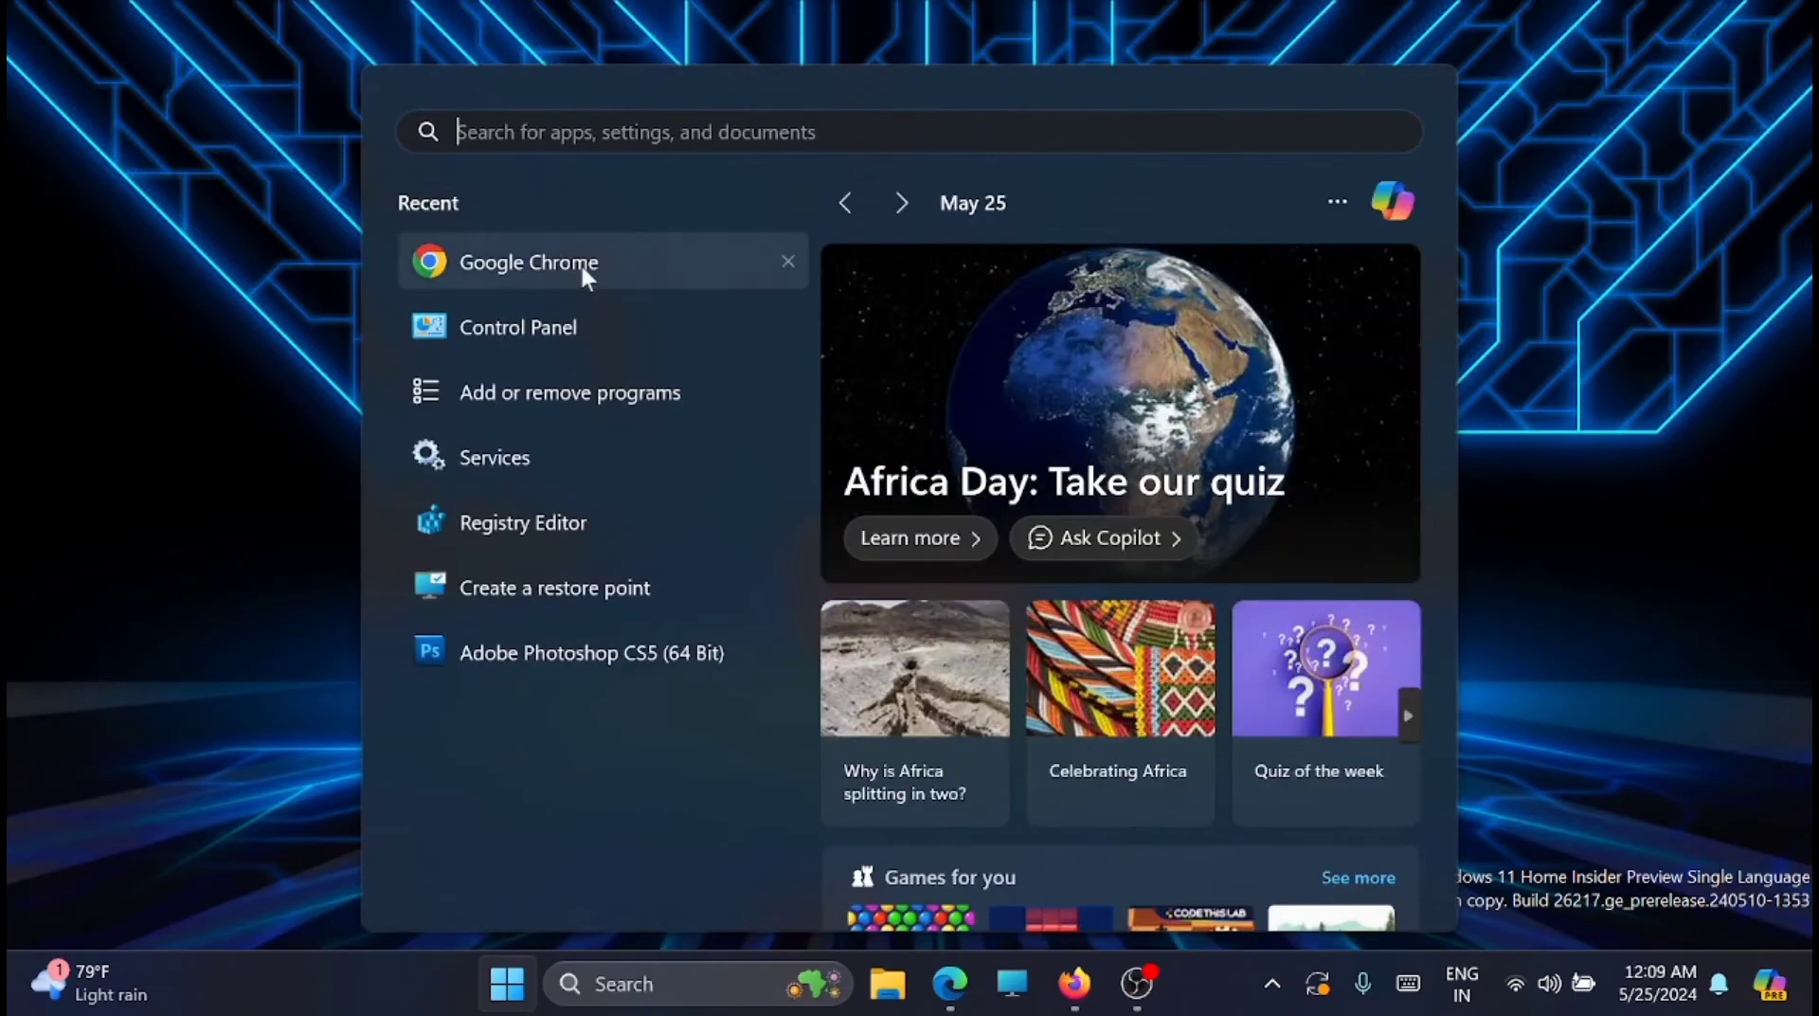
left_click(582, 265)
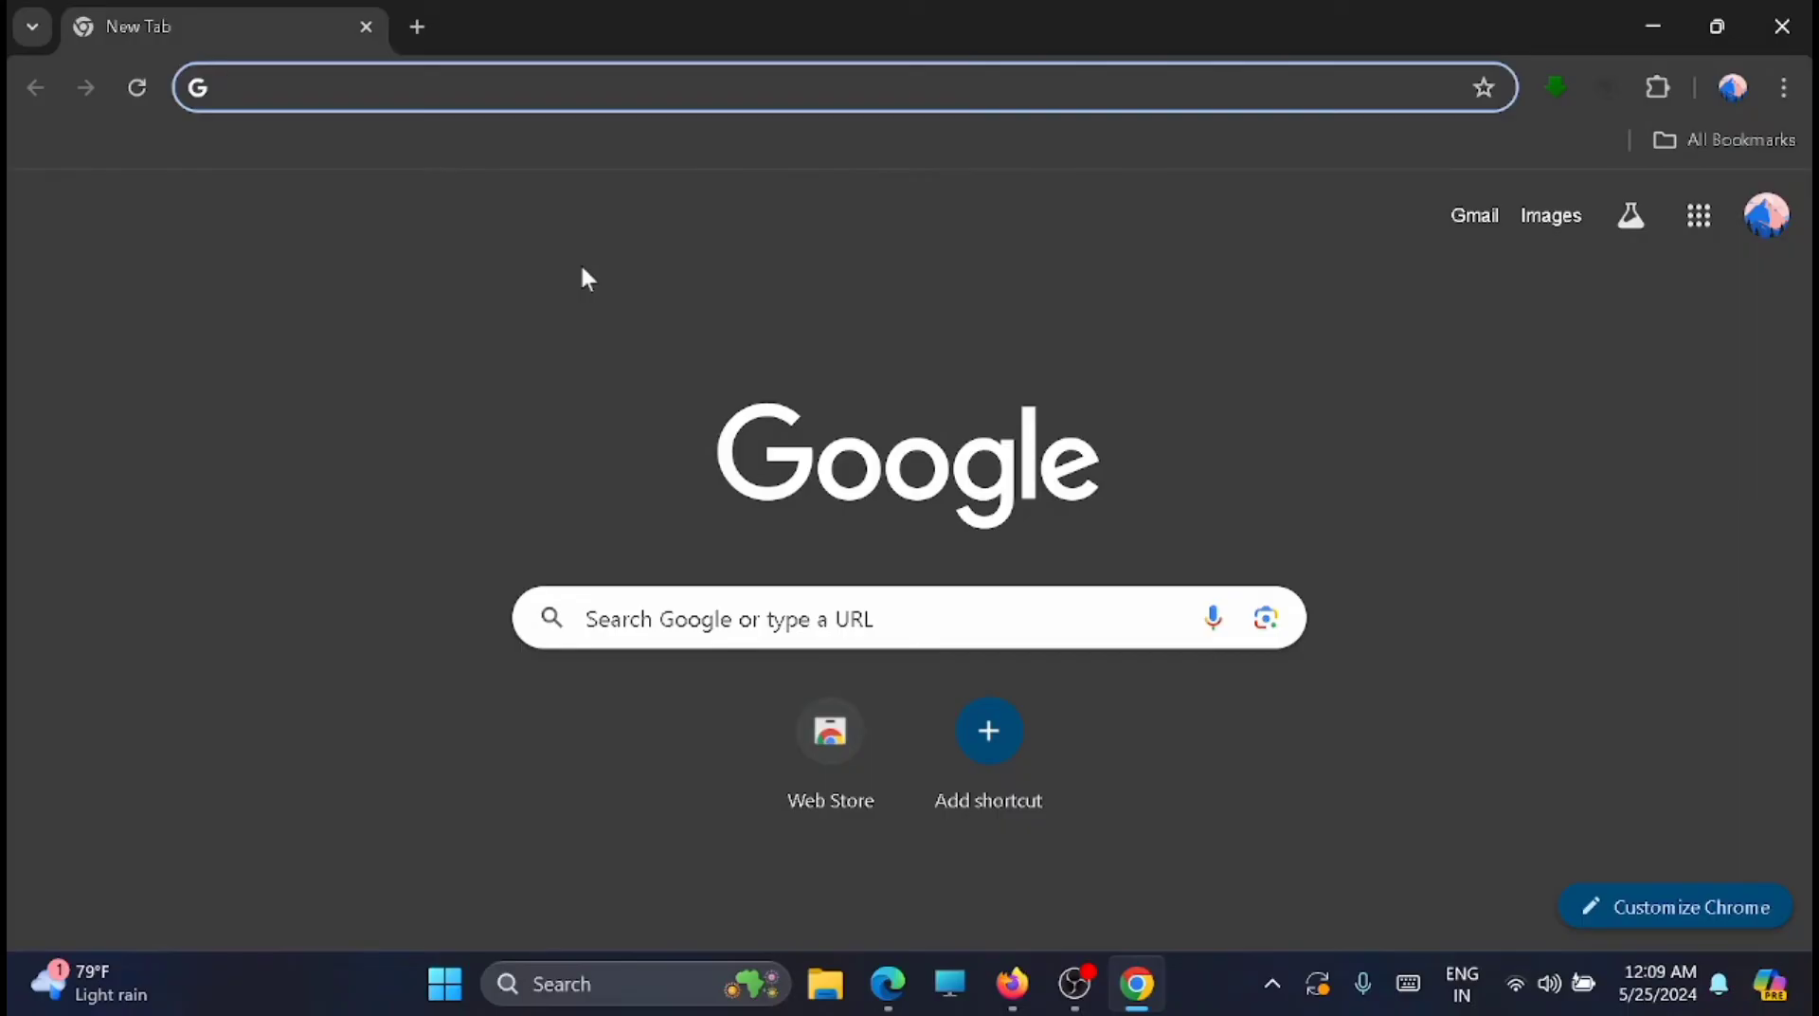
Visit the Chrome Web Store, search for "ub" and open the uBlock Origin extension page
left_click(1787, 95)
mouse_move(1472, 540)
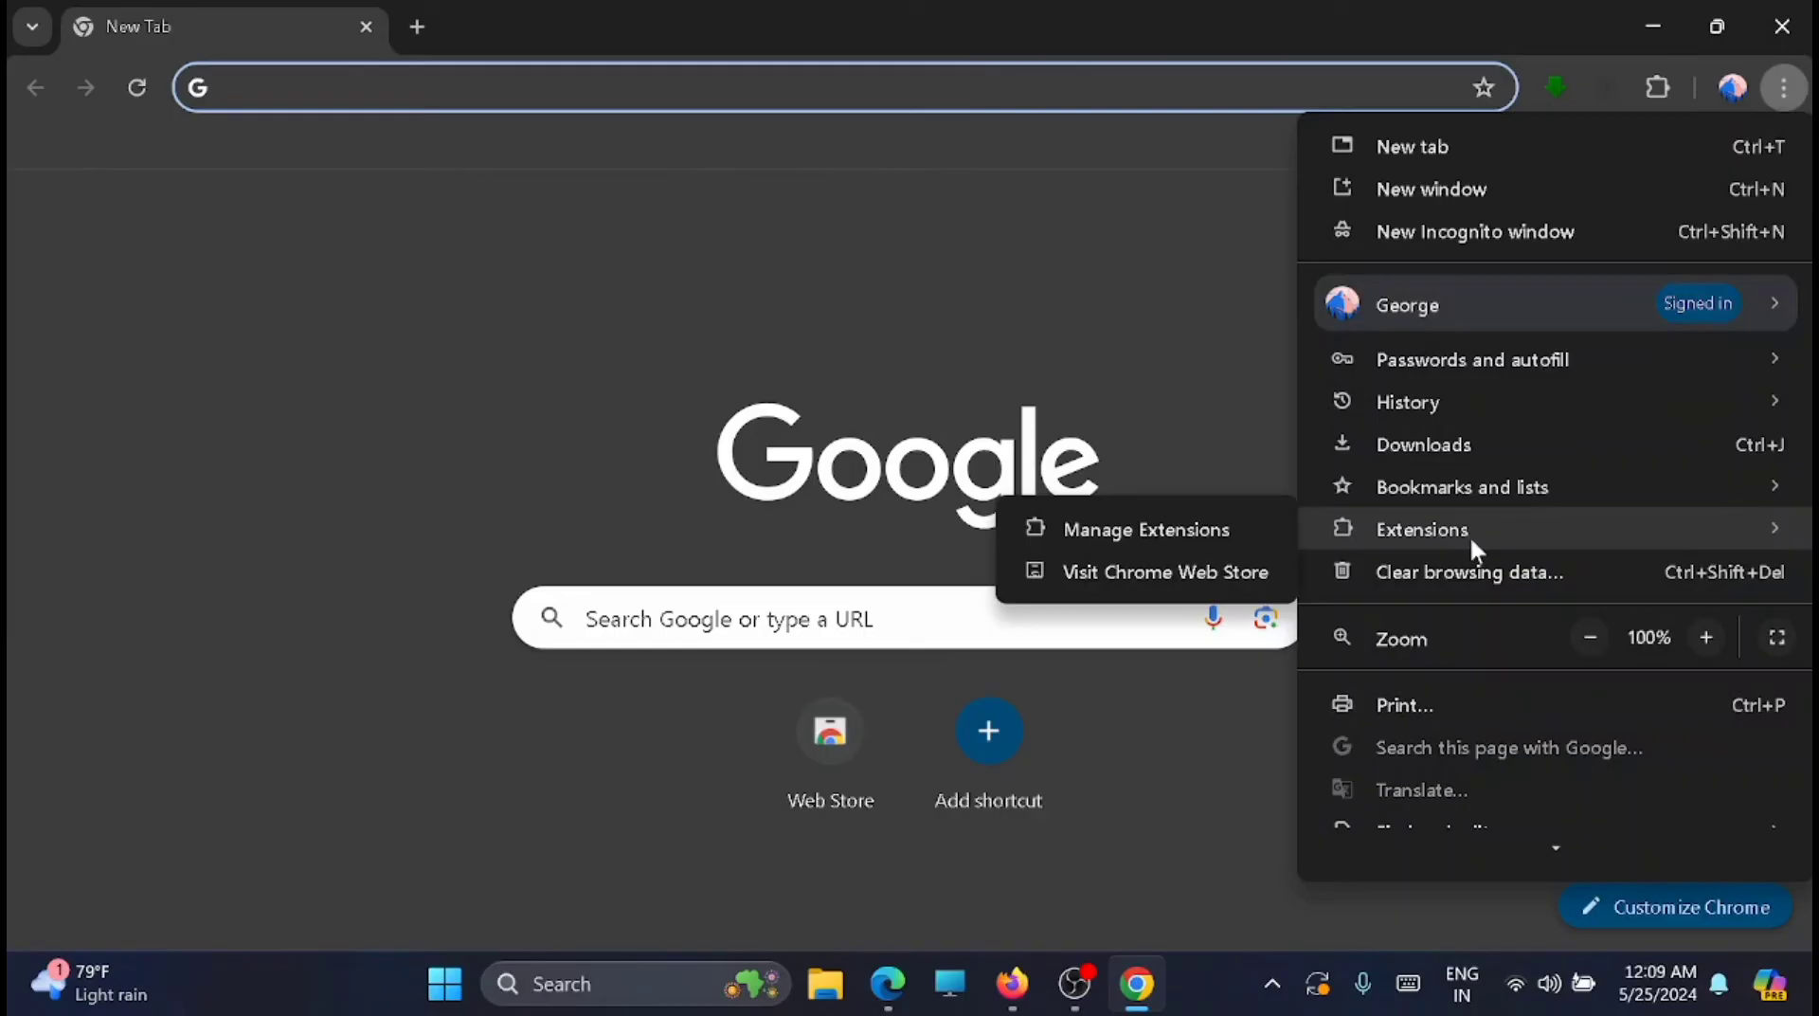
left_click(1245, 584)
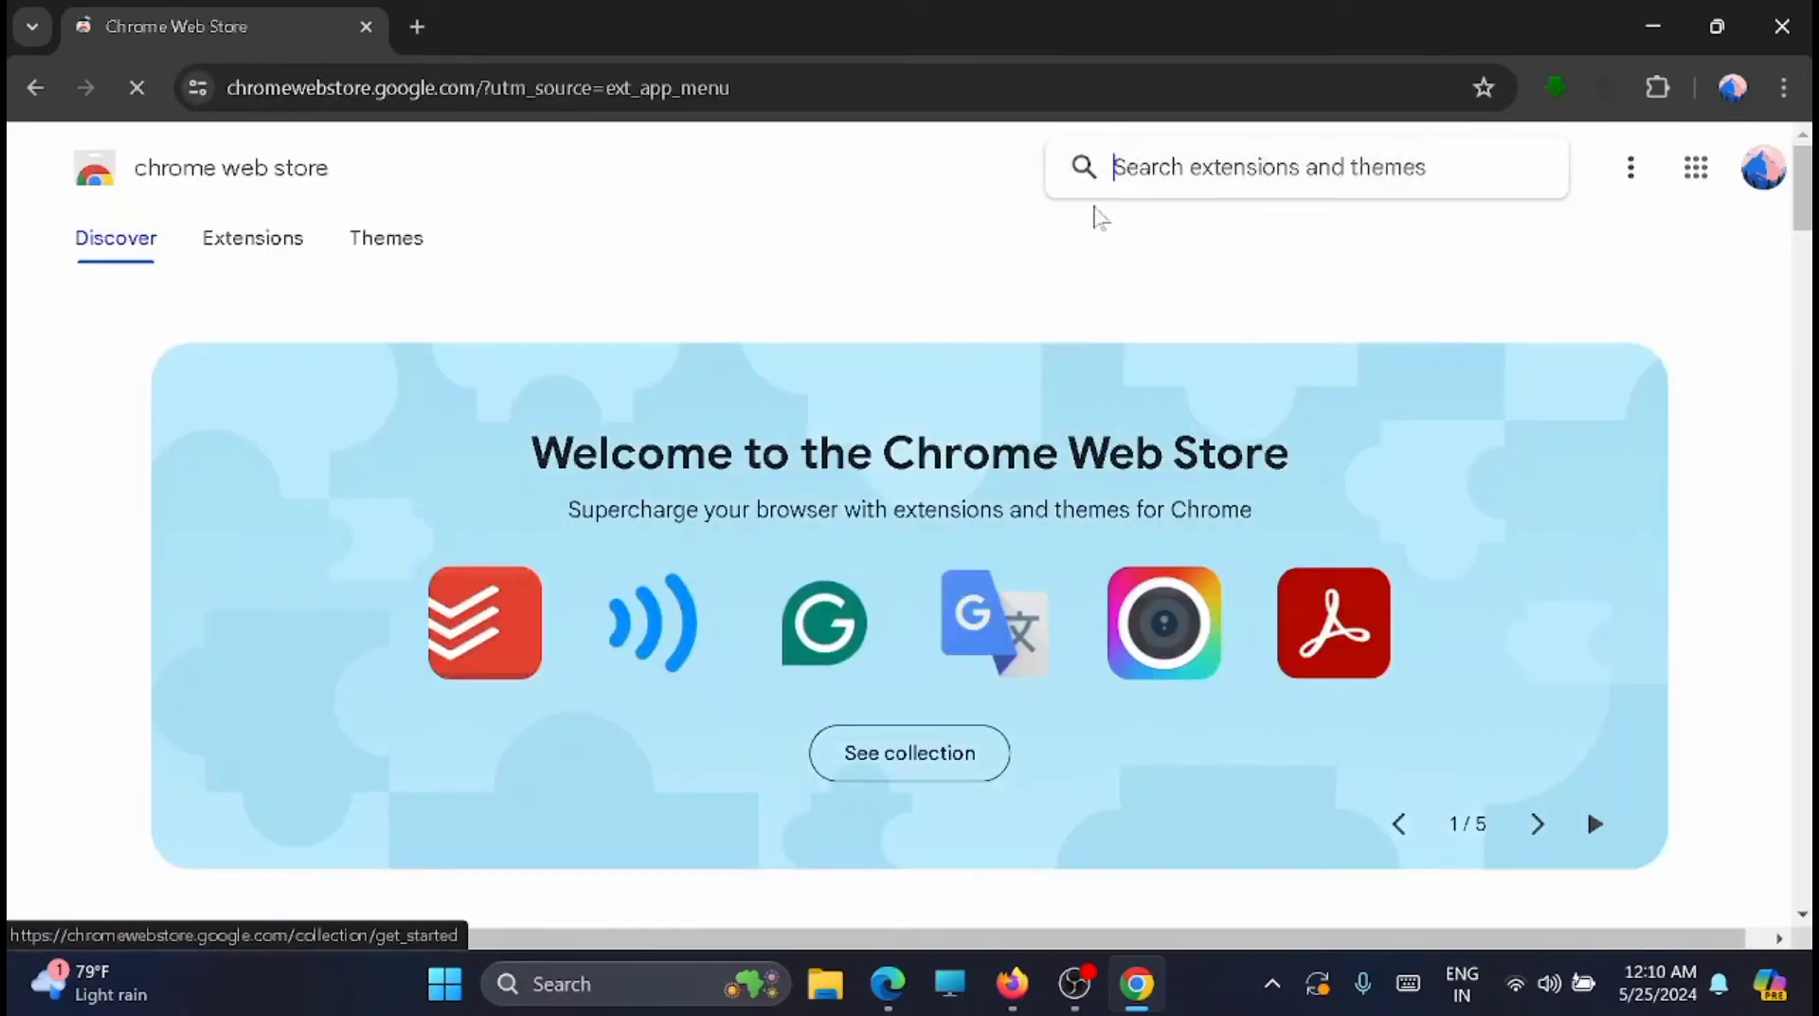
type("u")
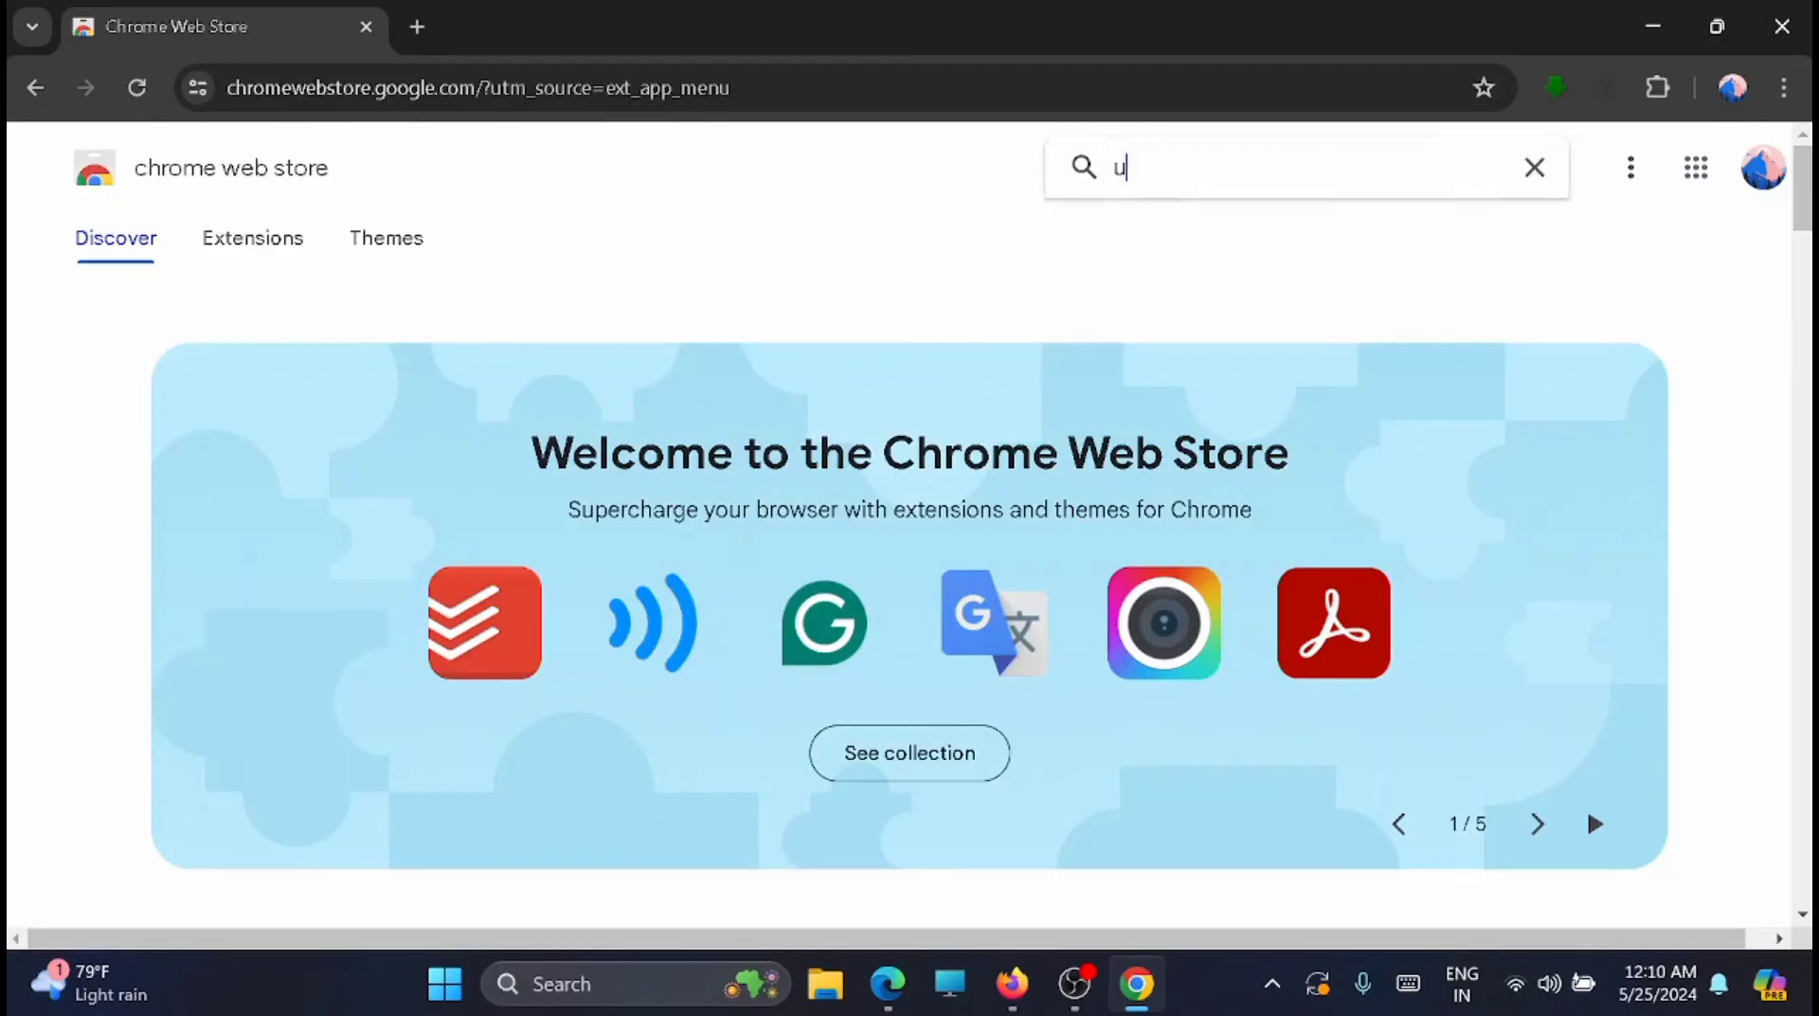
type("b")
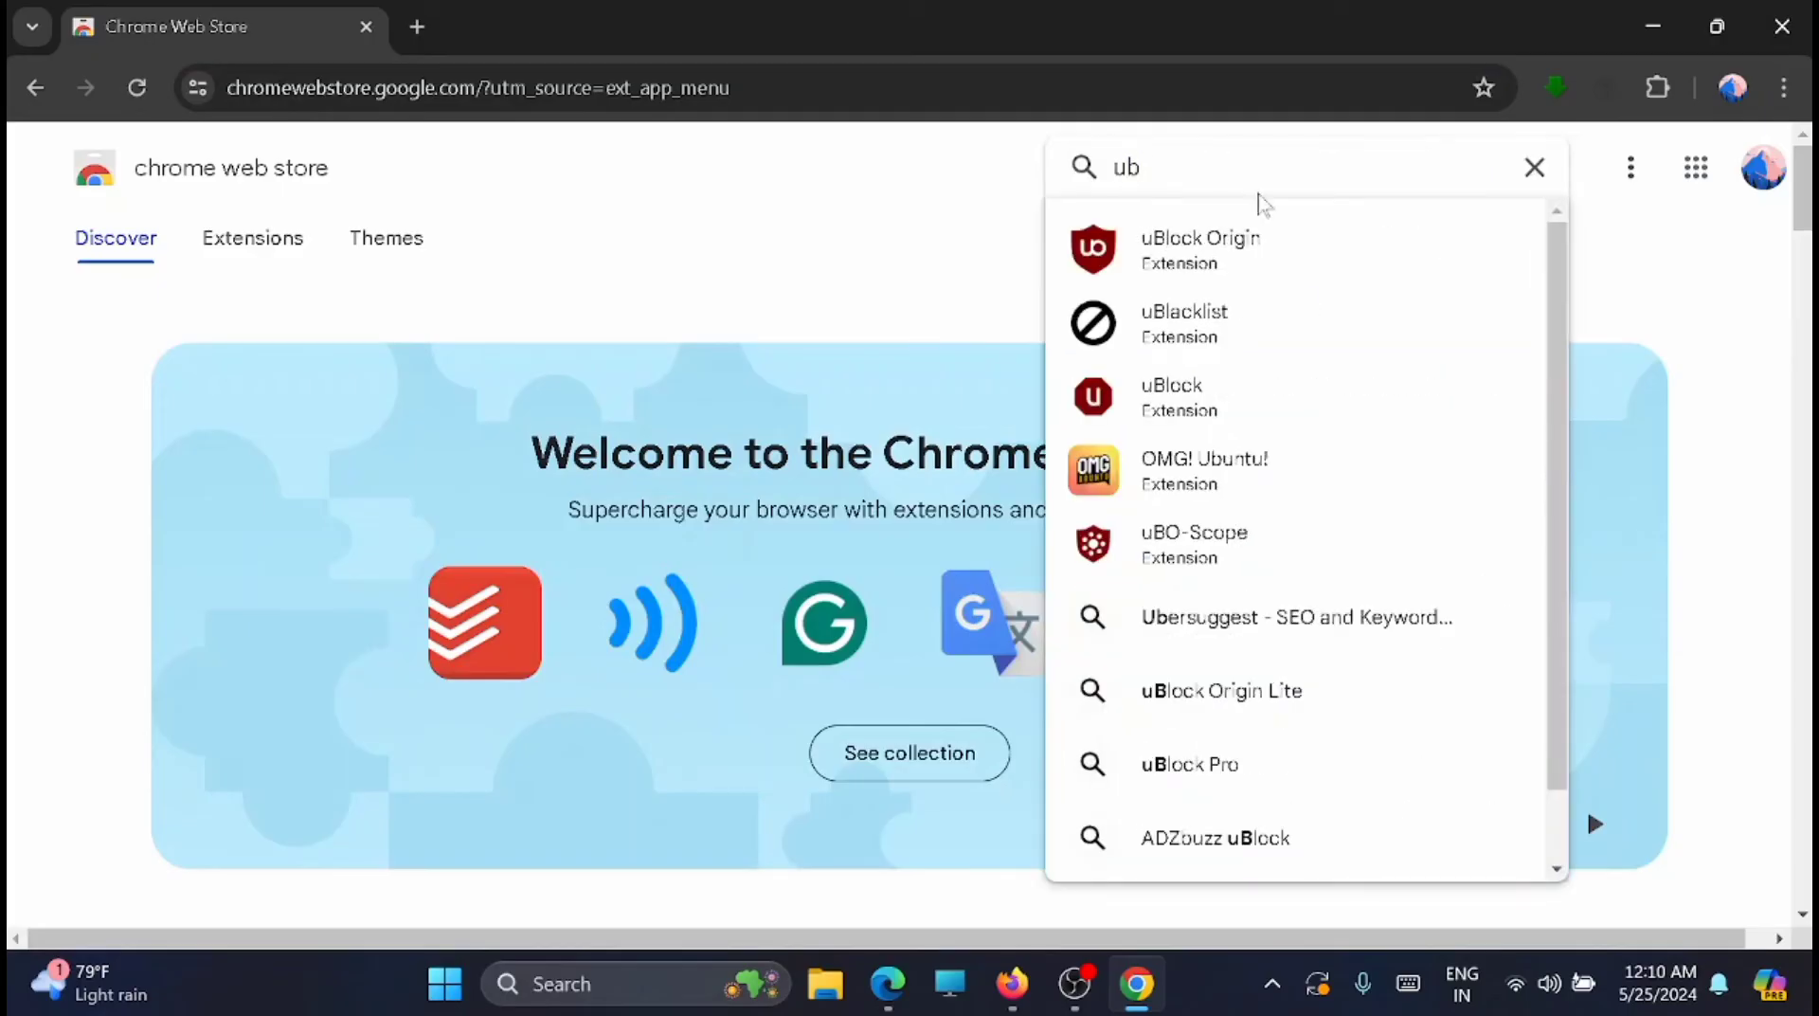
key("Down")
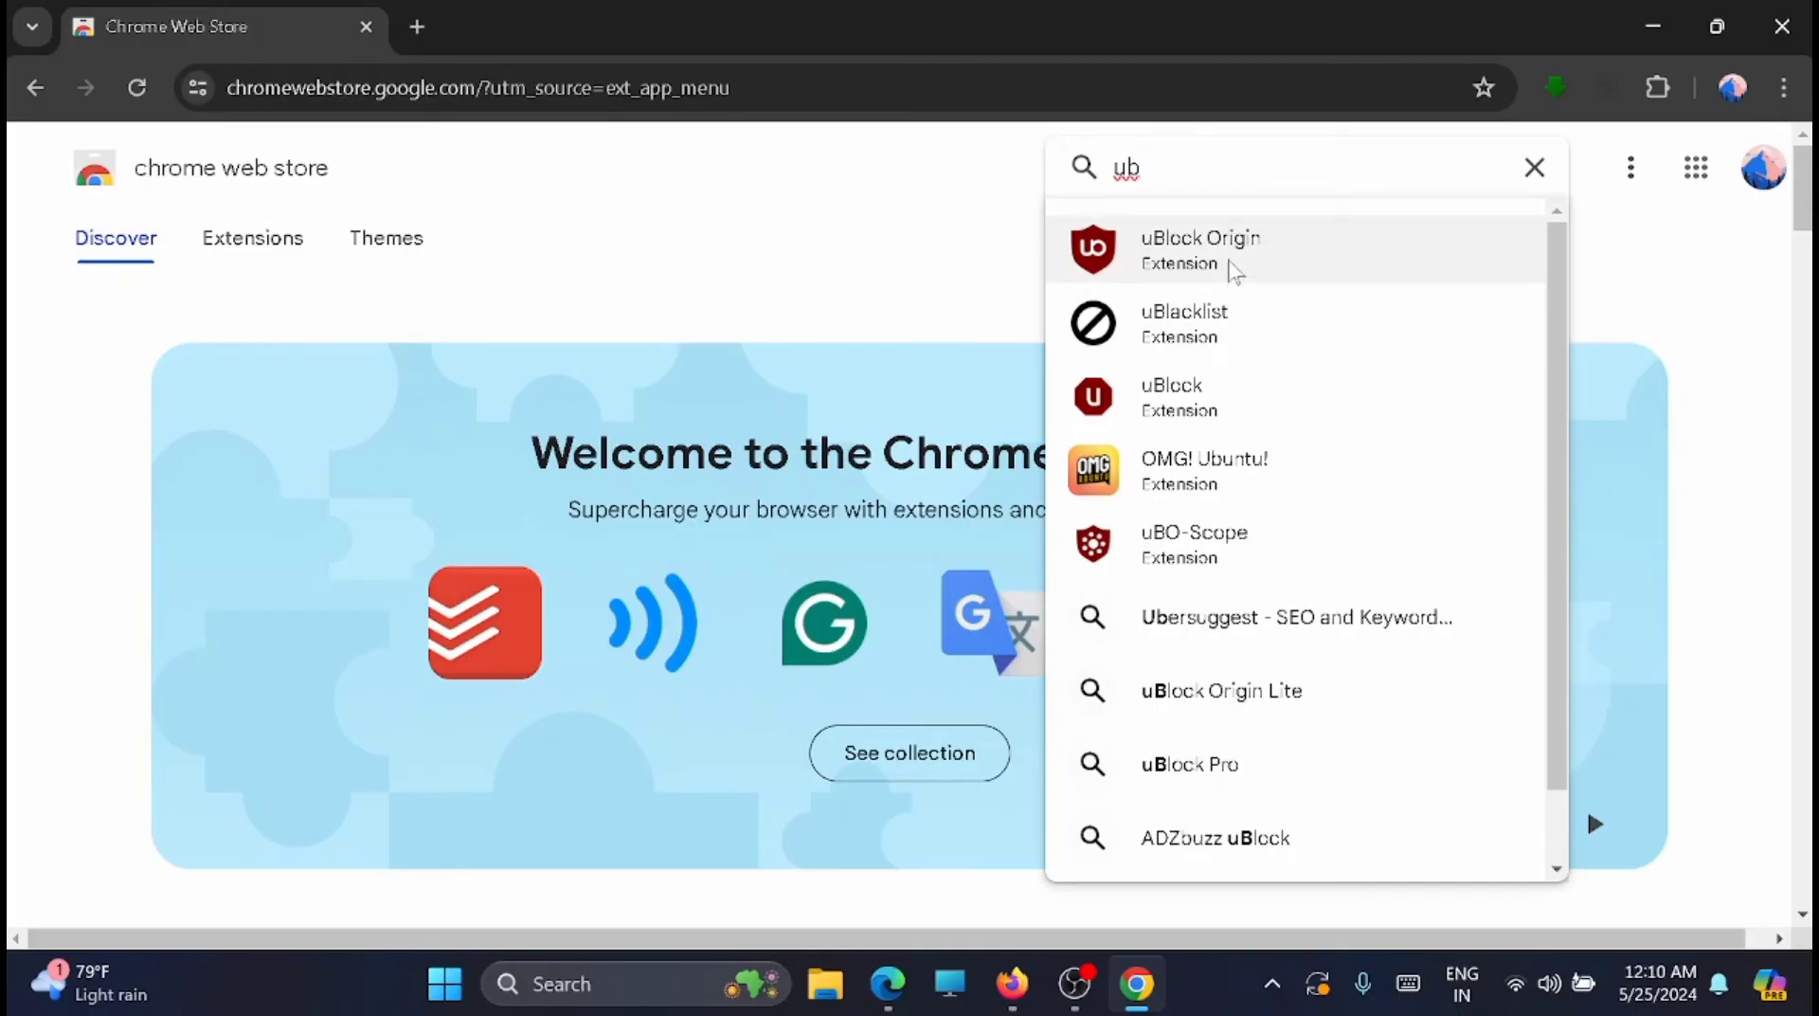
left_click(1222, 263)
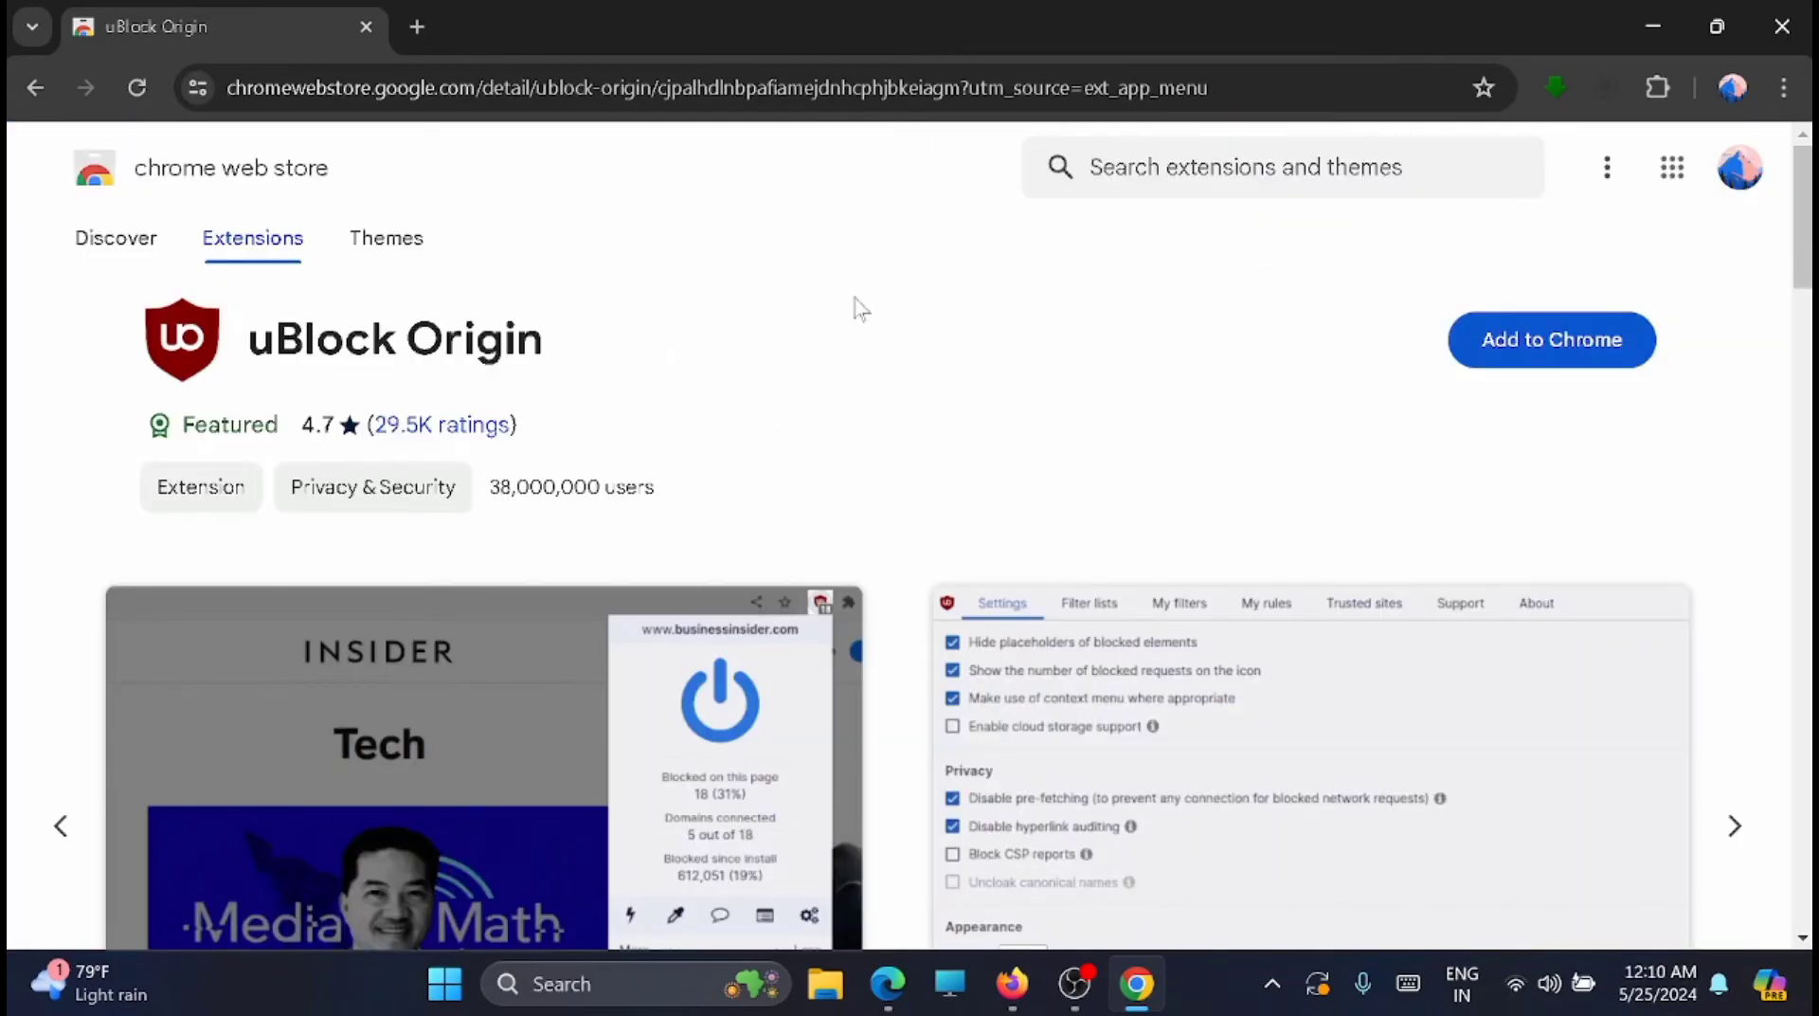
Add the uBlock Origin extension to Chrome and dismiss the installation notice
left_click(1576, 349)
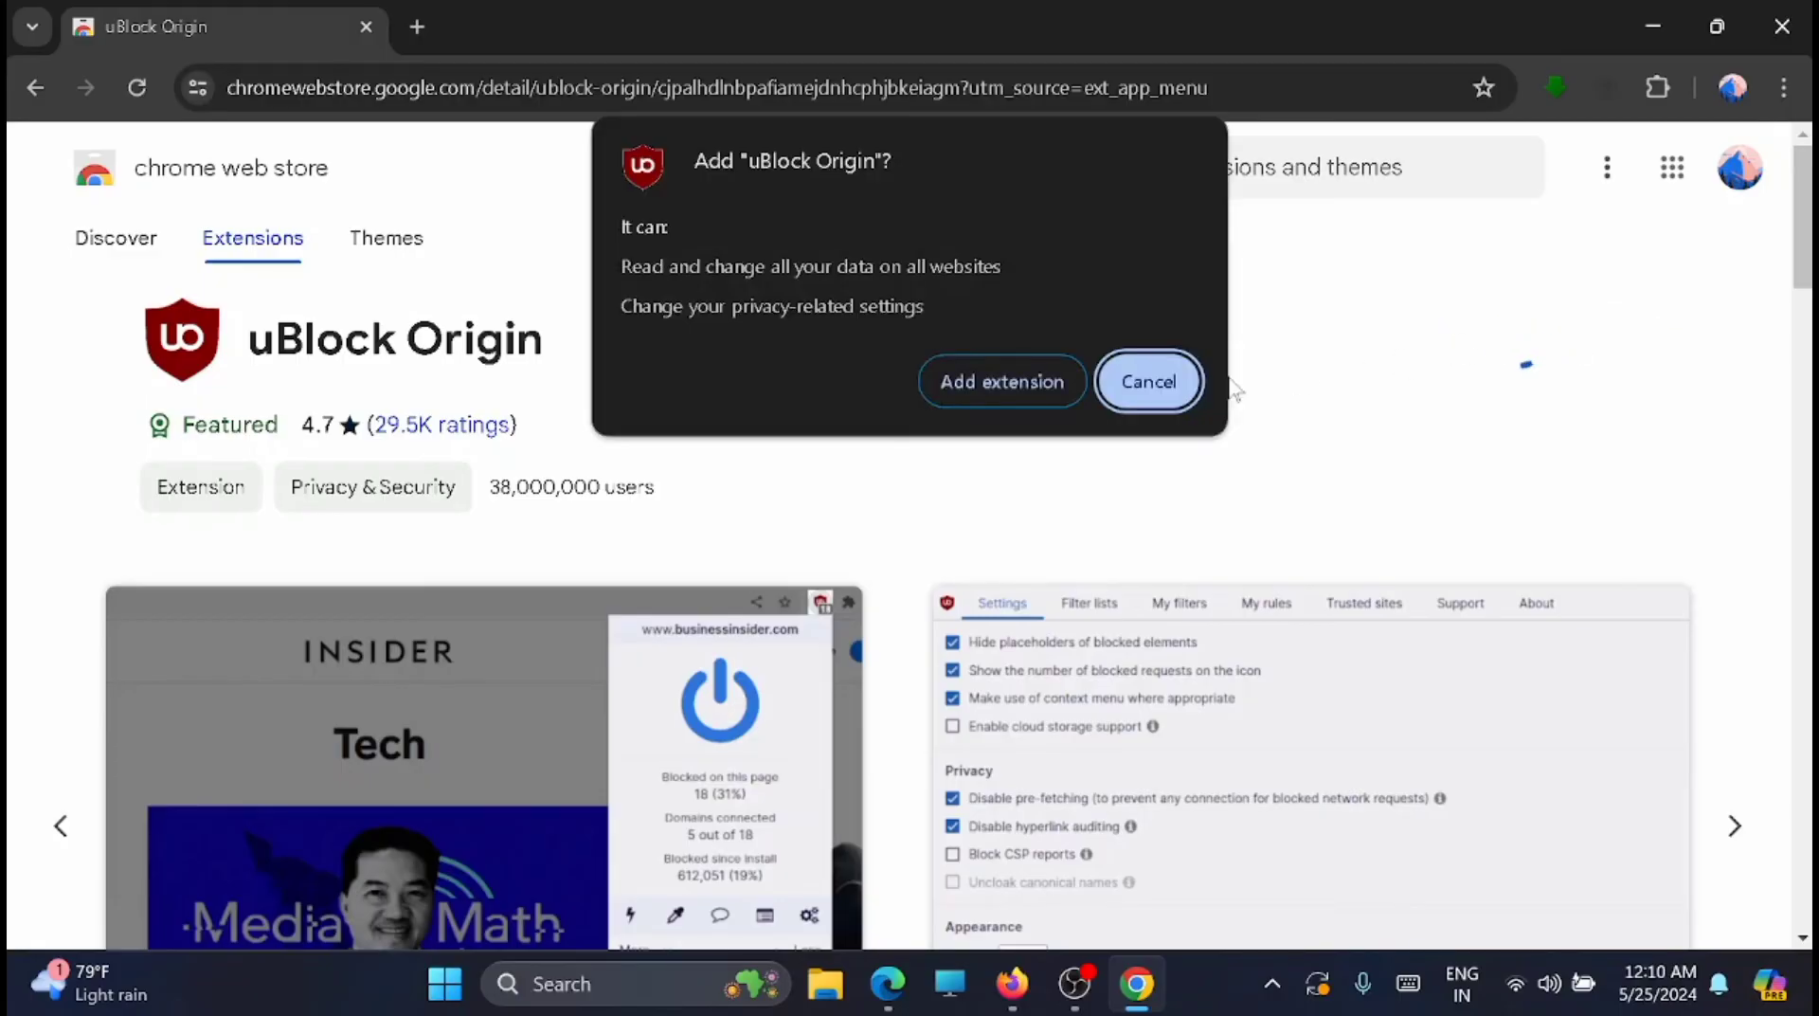
left_click(1006, 393)
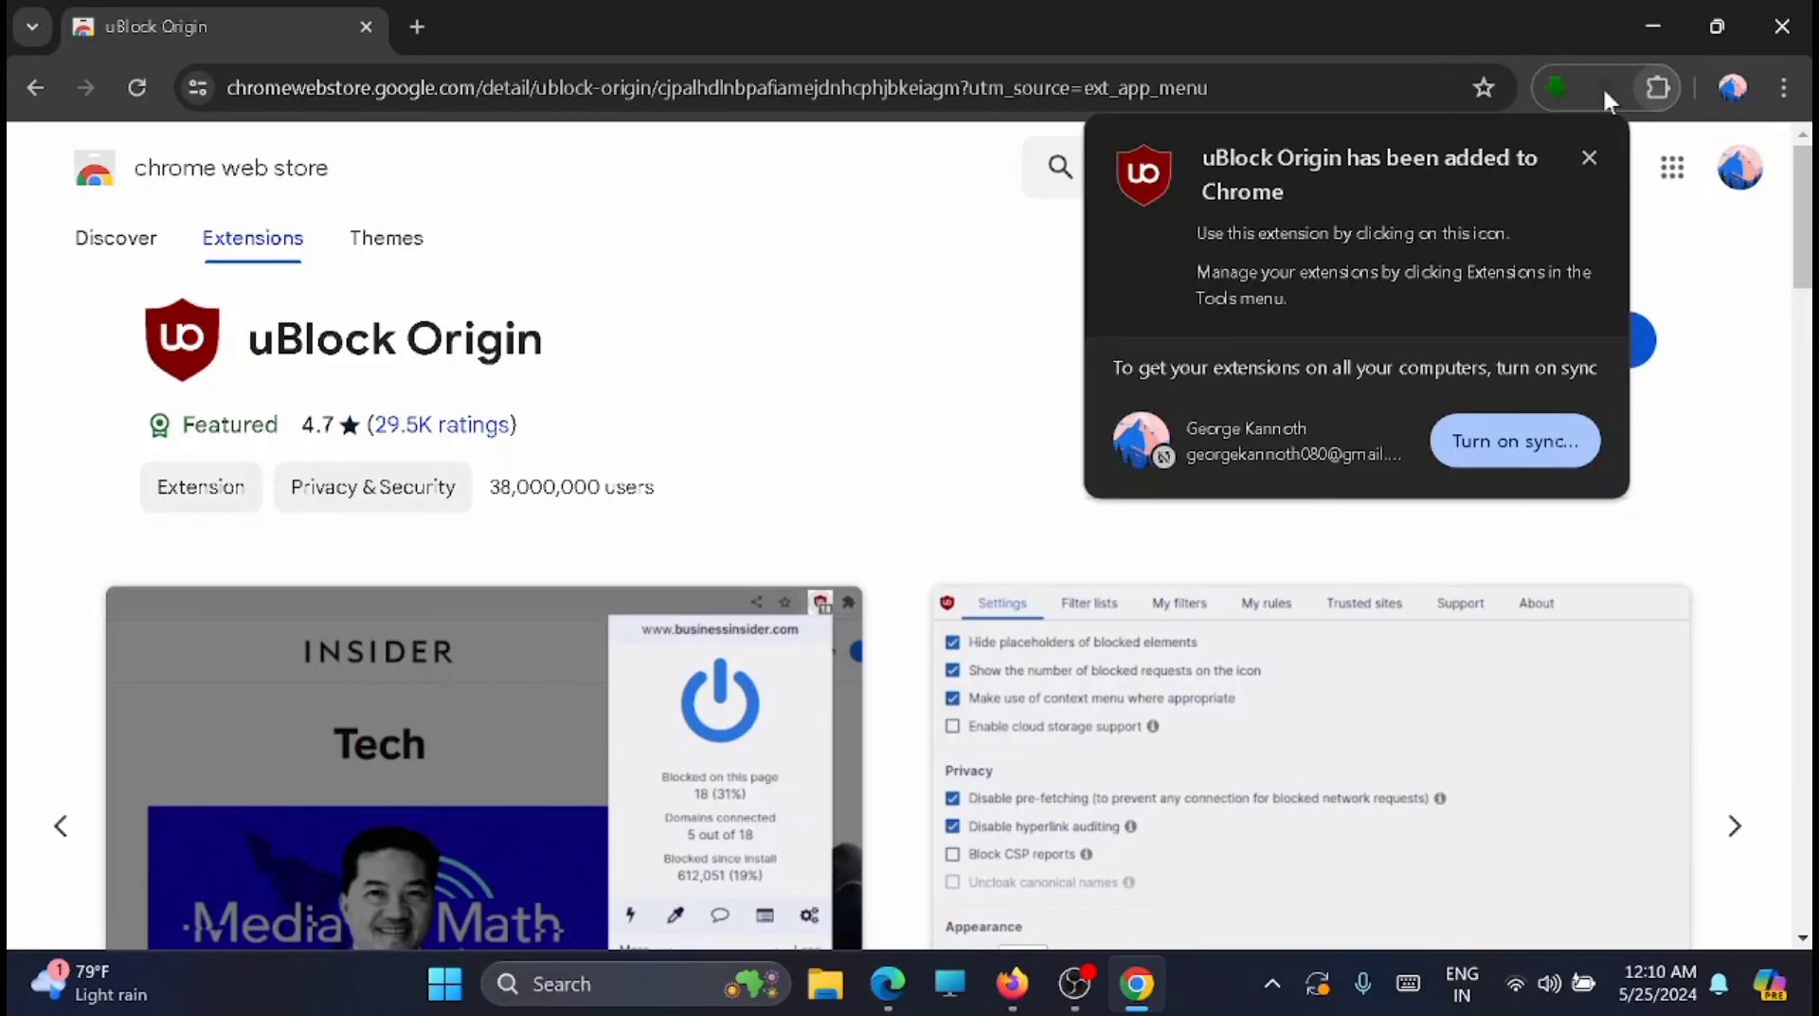
left_click(1591, 157)
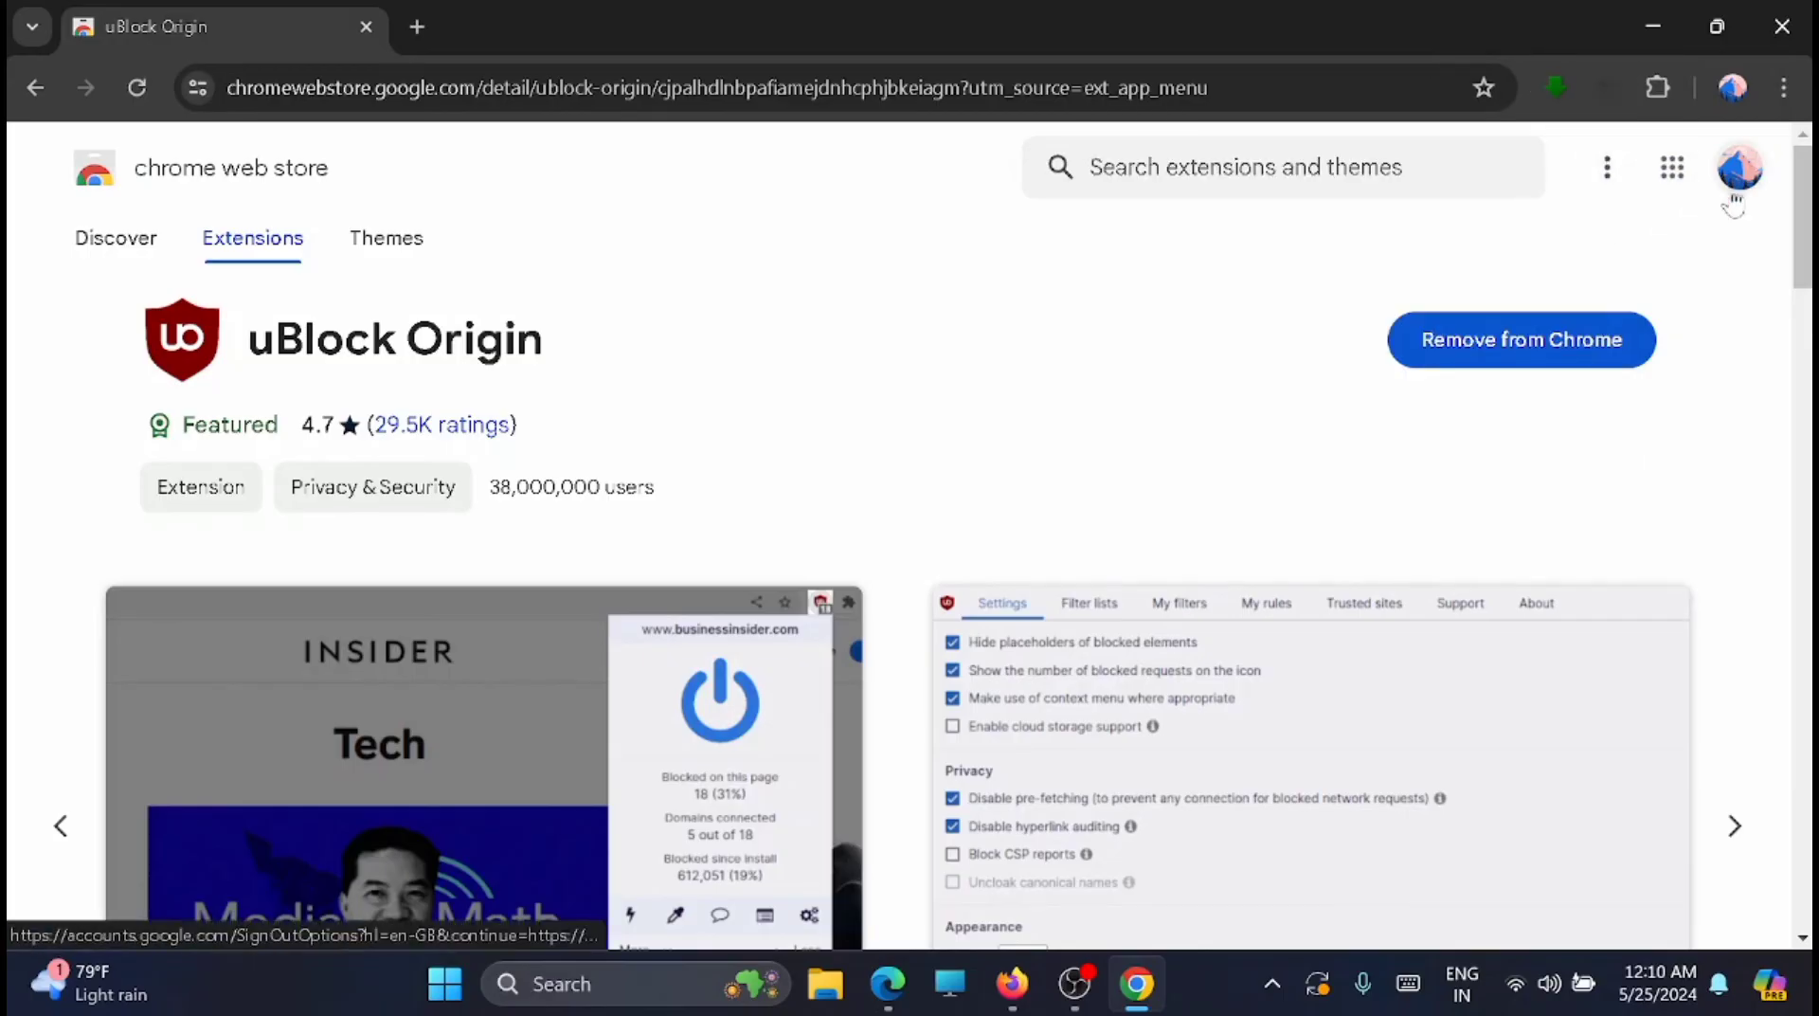
Open the dashboard of the uBlock Origin extension and show its My filters page
left_click(1785, 88)
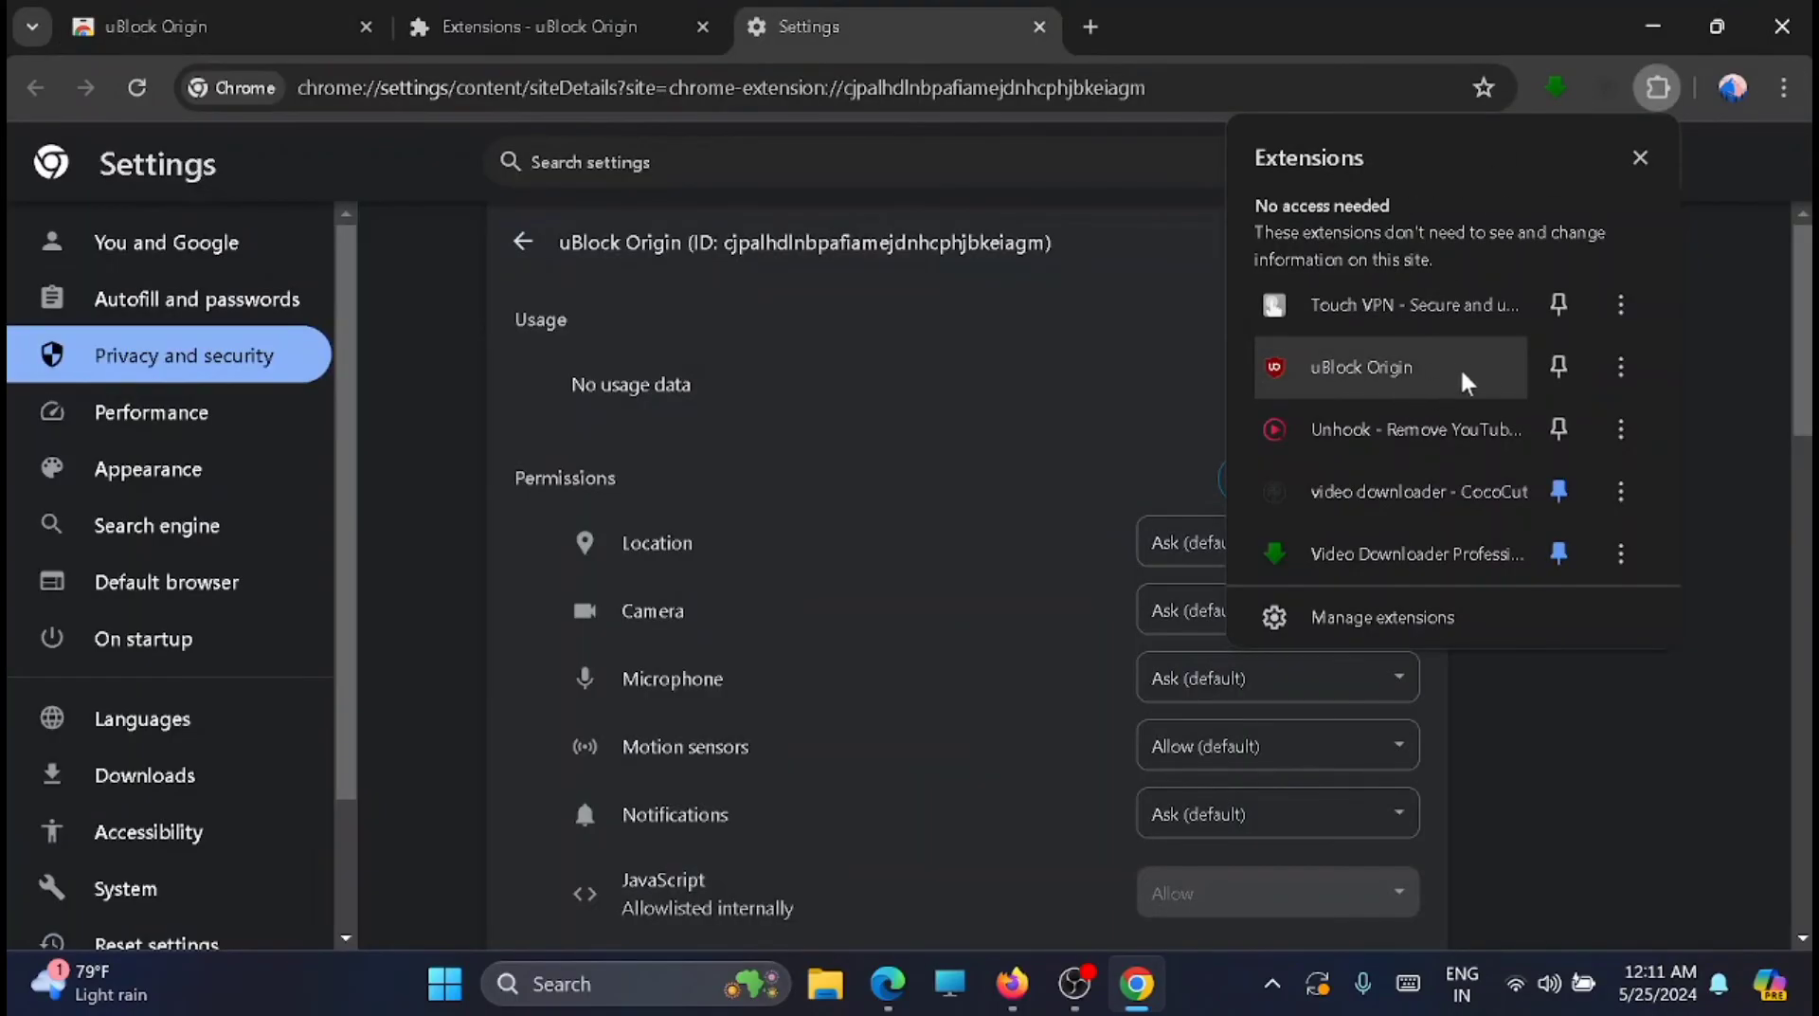
left_click(1620, 370)
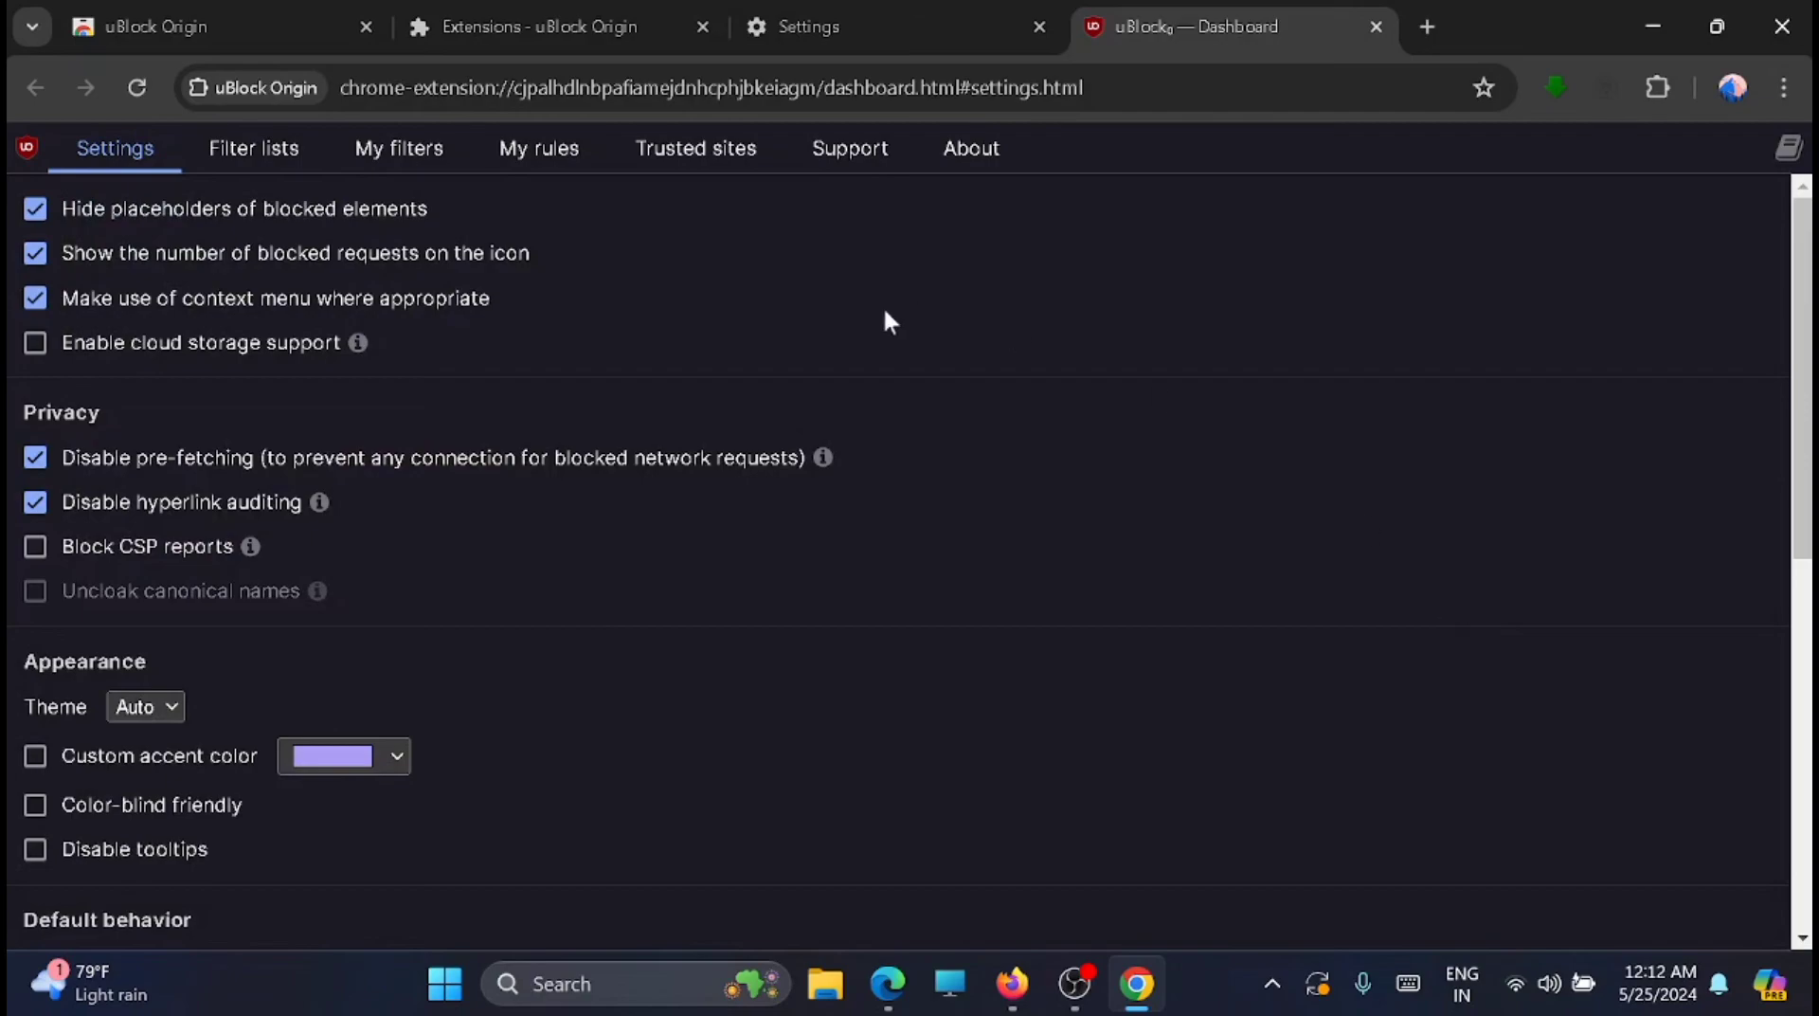
left_click(432, 165)
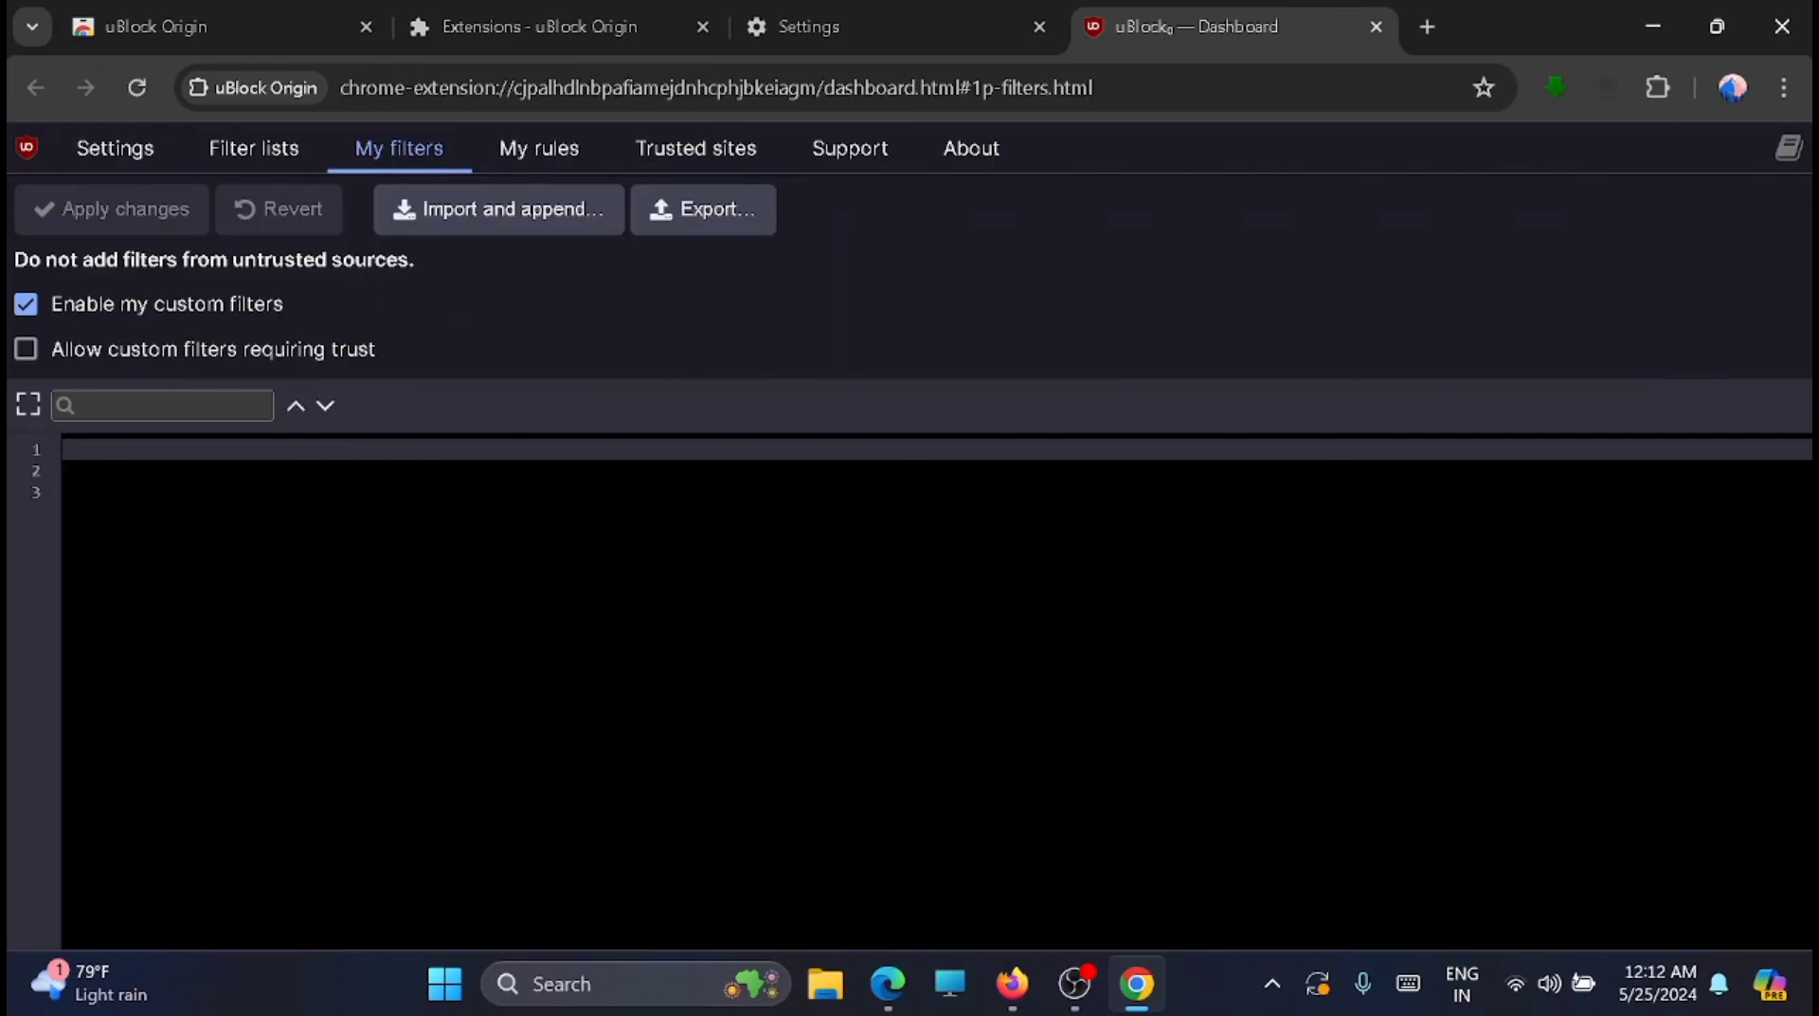
Paste and apply the custom filter youtube.com##.ytp-ce-element-show on line 2, and minimize the browser window
right_click(104, 469)
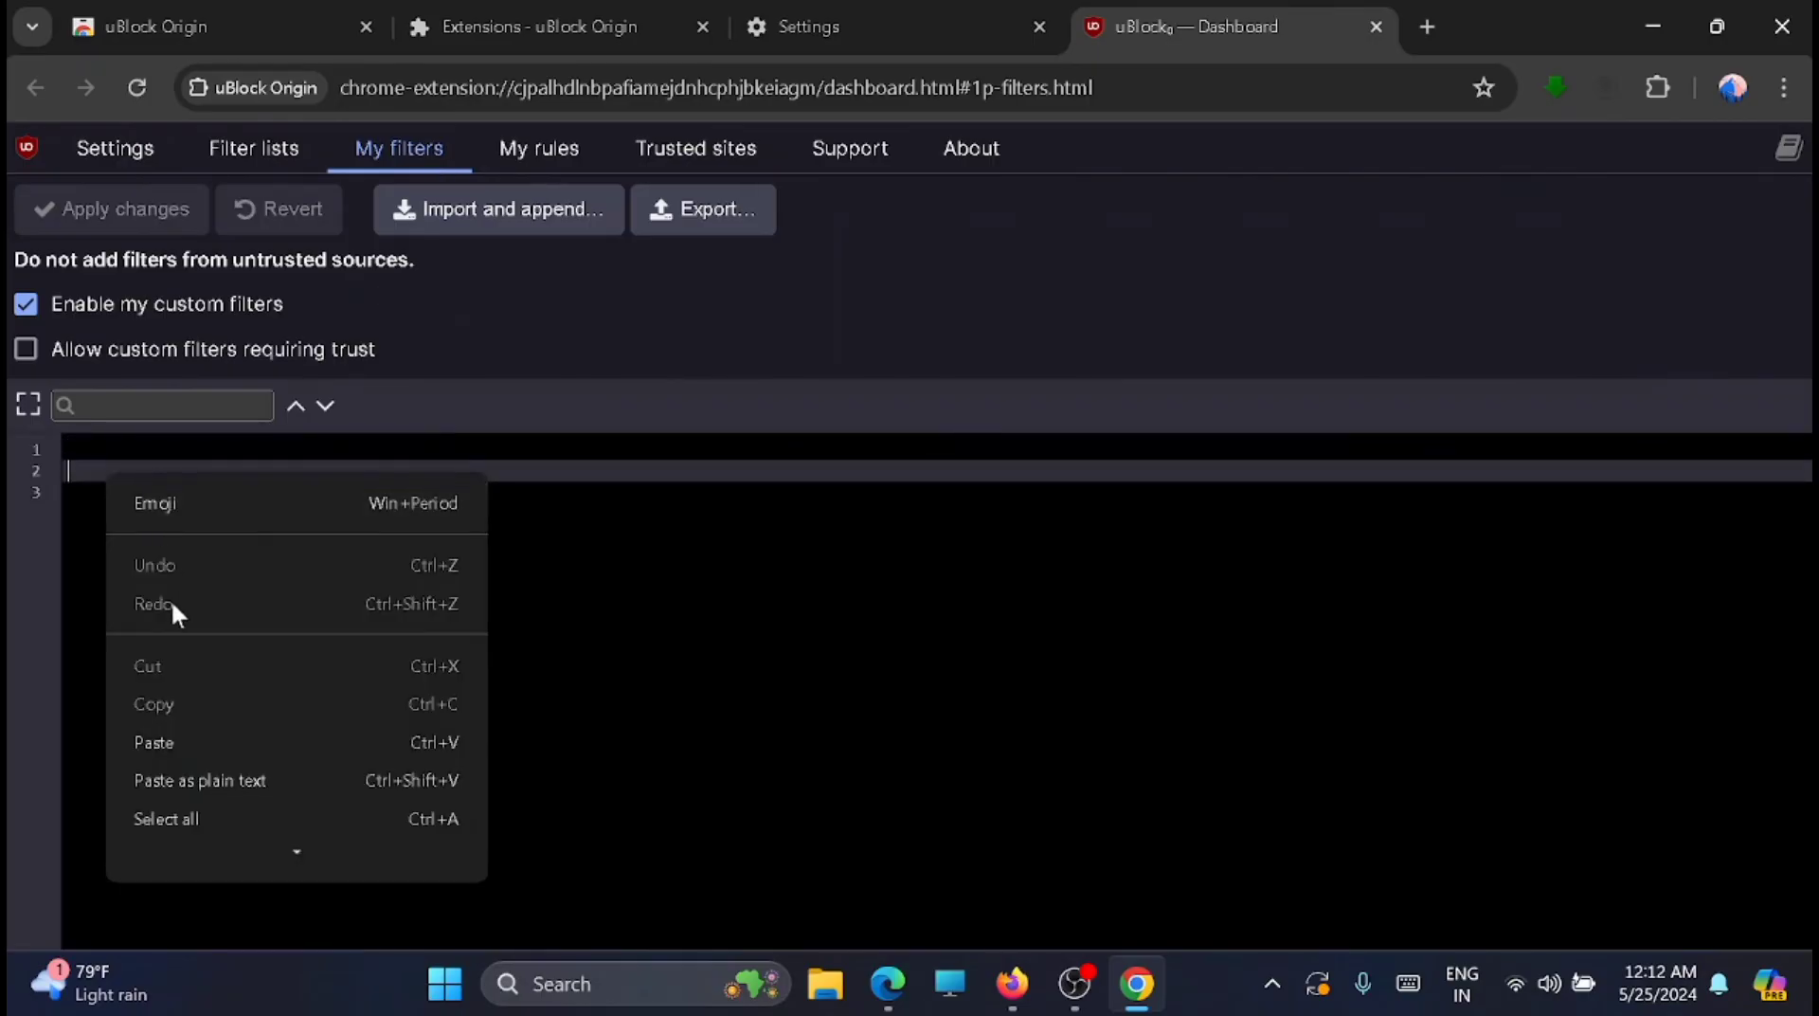
left_click(158, 741)
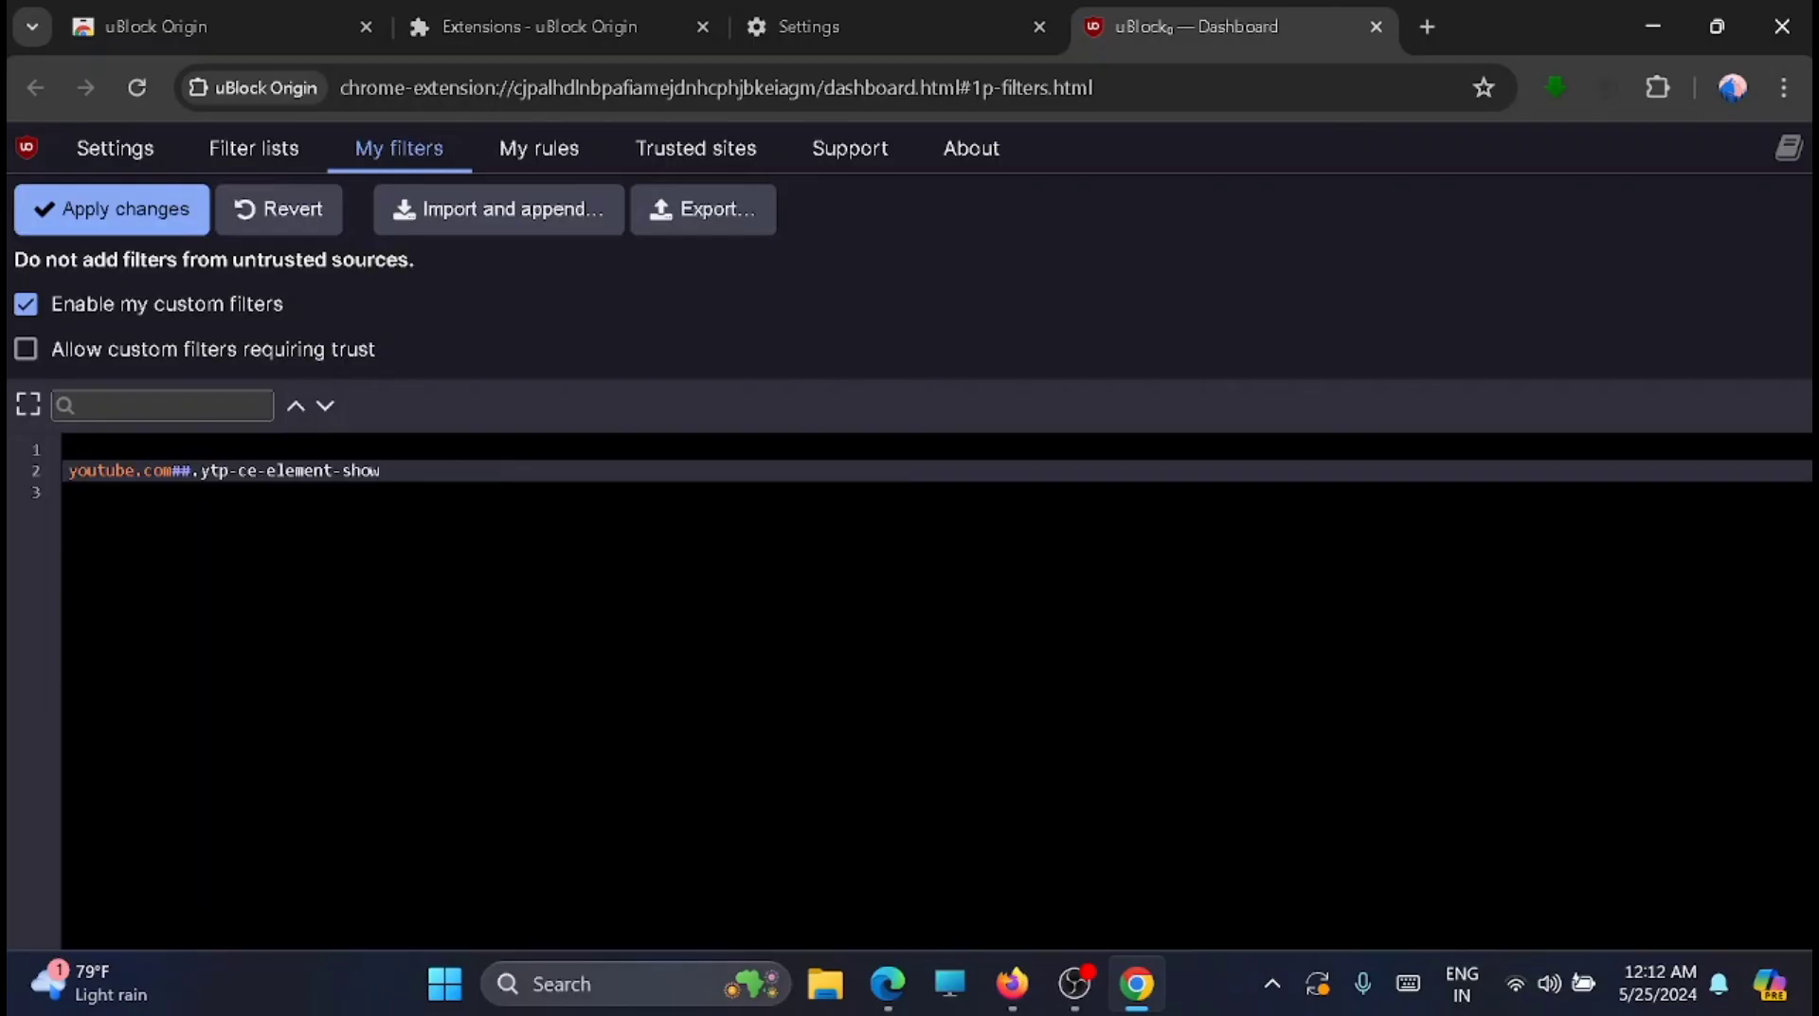
left_click(155, 222)
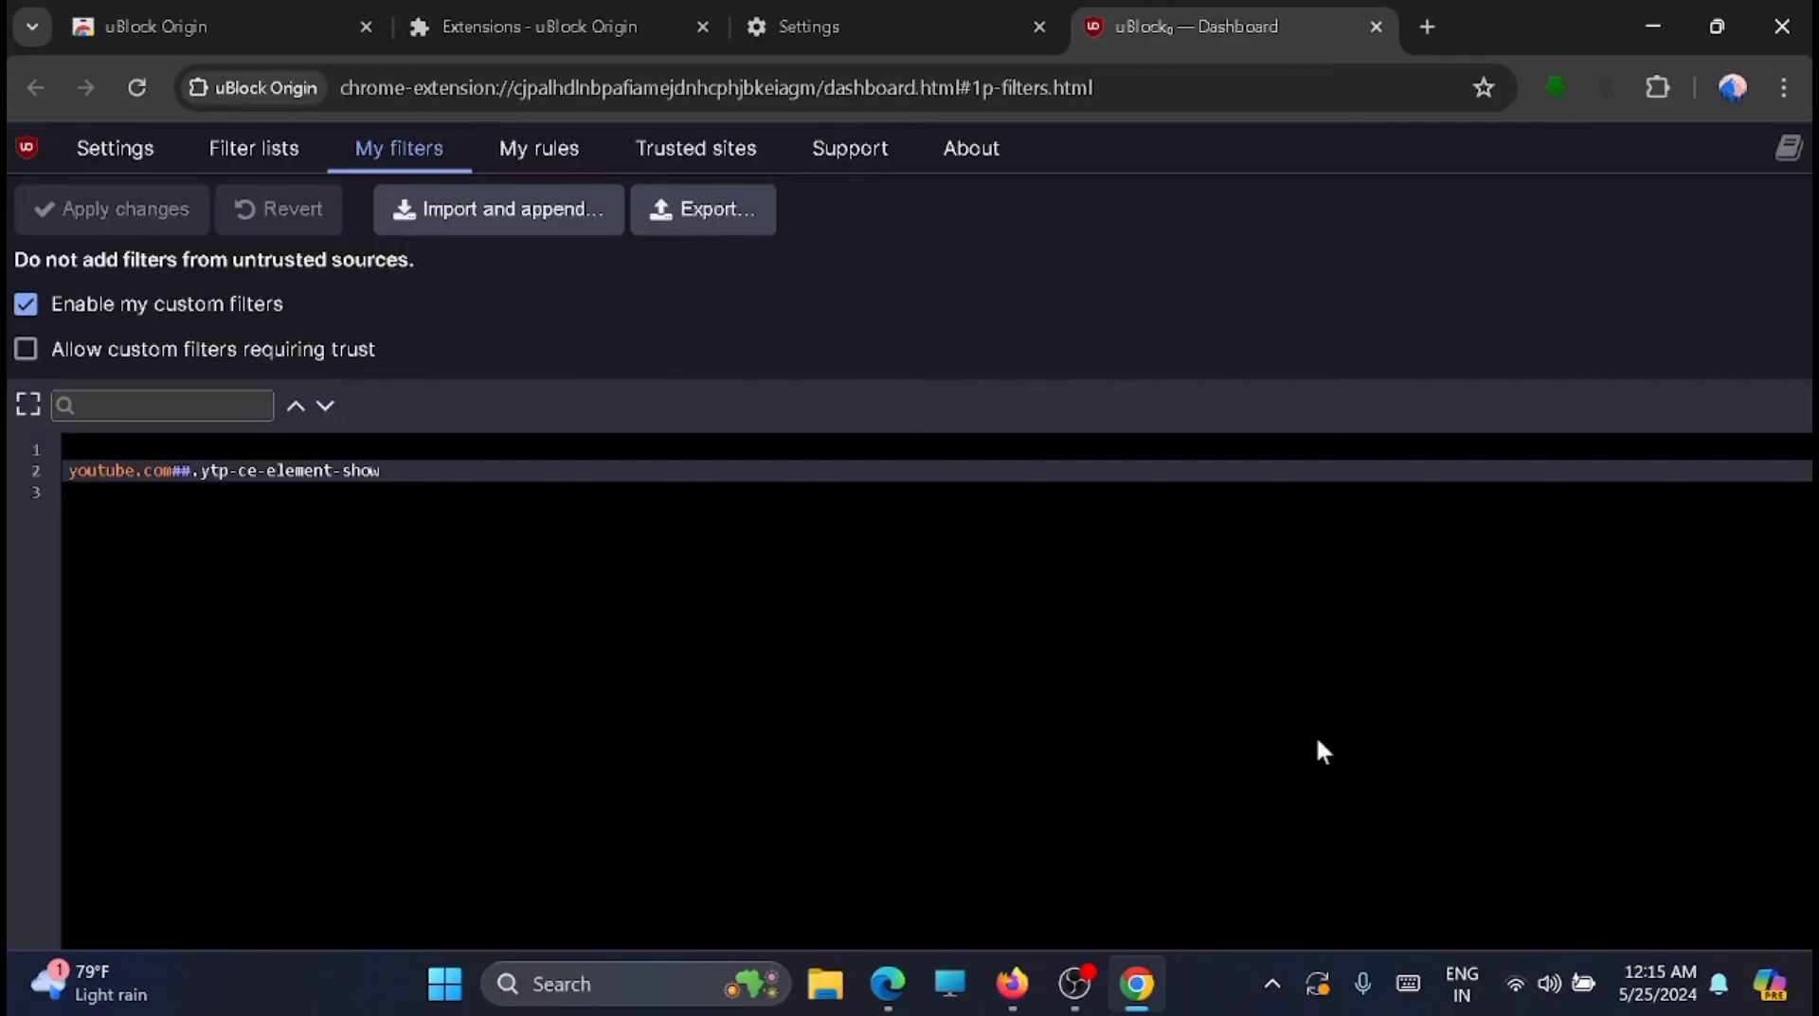
left_click(1657, 33)
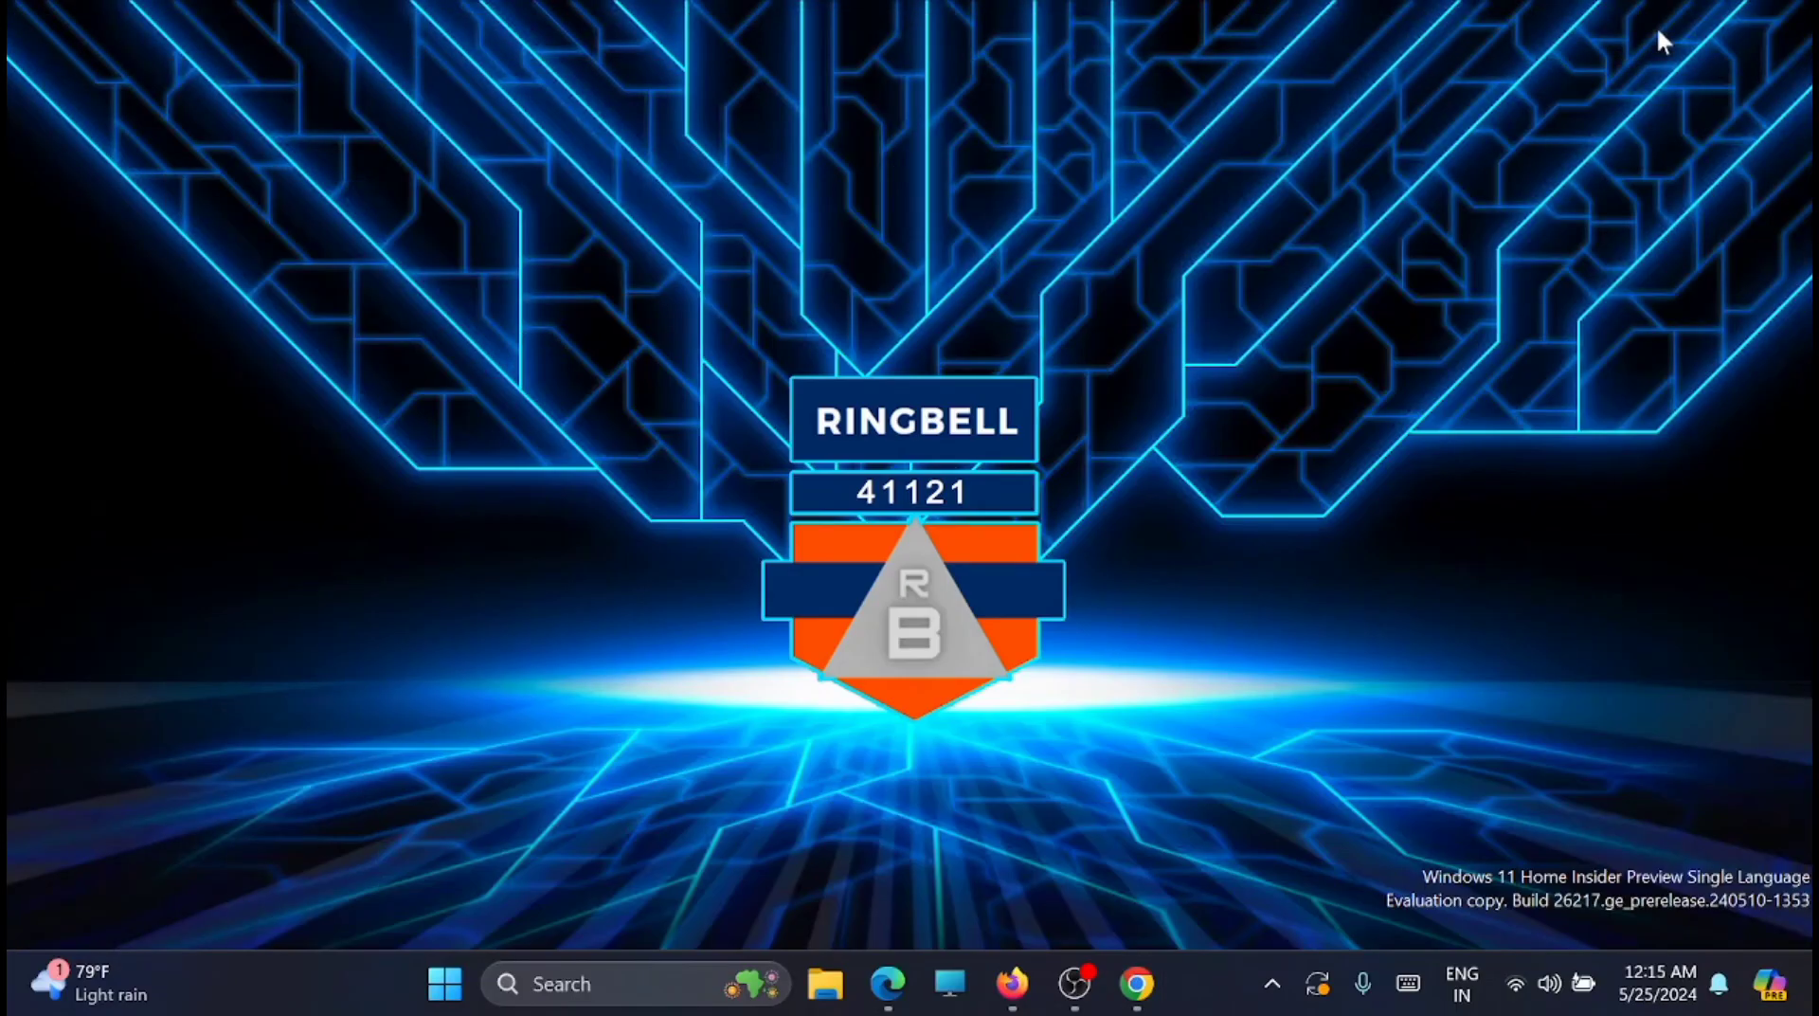